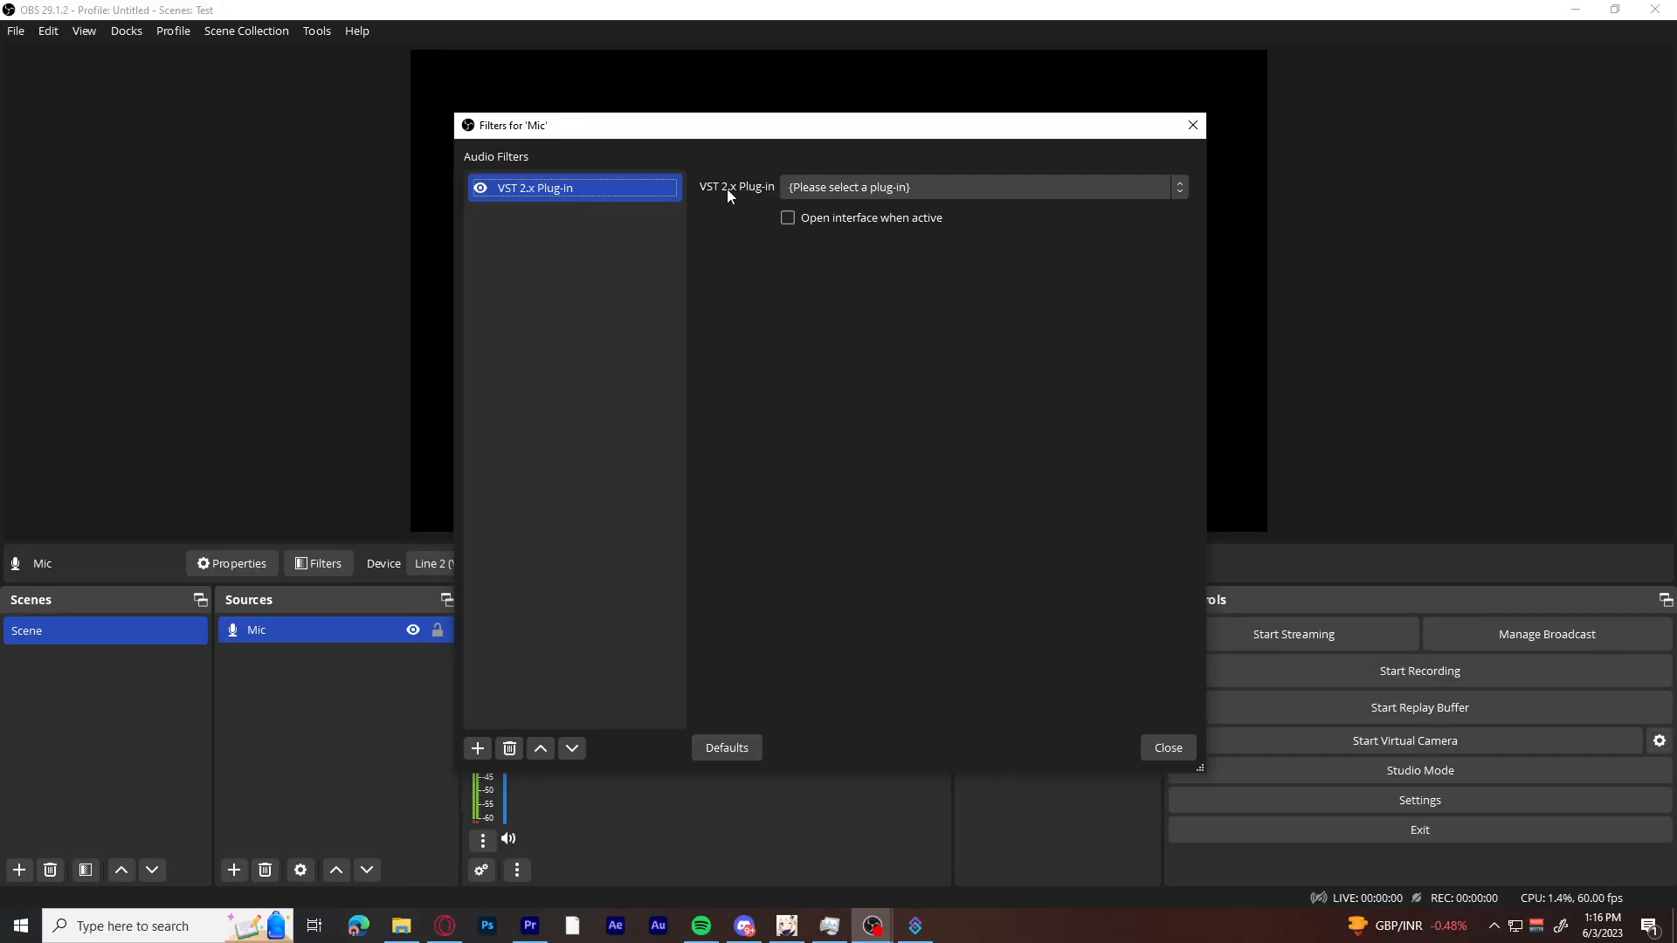
Review the available plug-ins for the Mic's VST 2.x filter without selecting one.
click(830, 187)
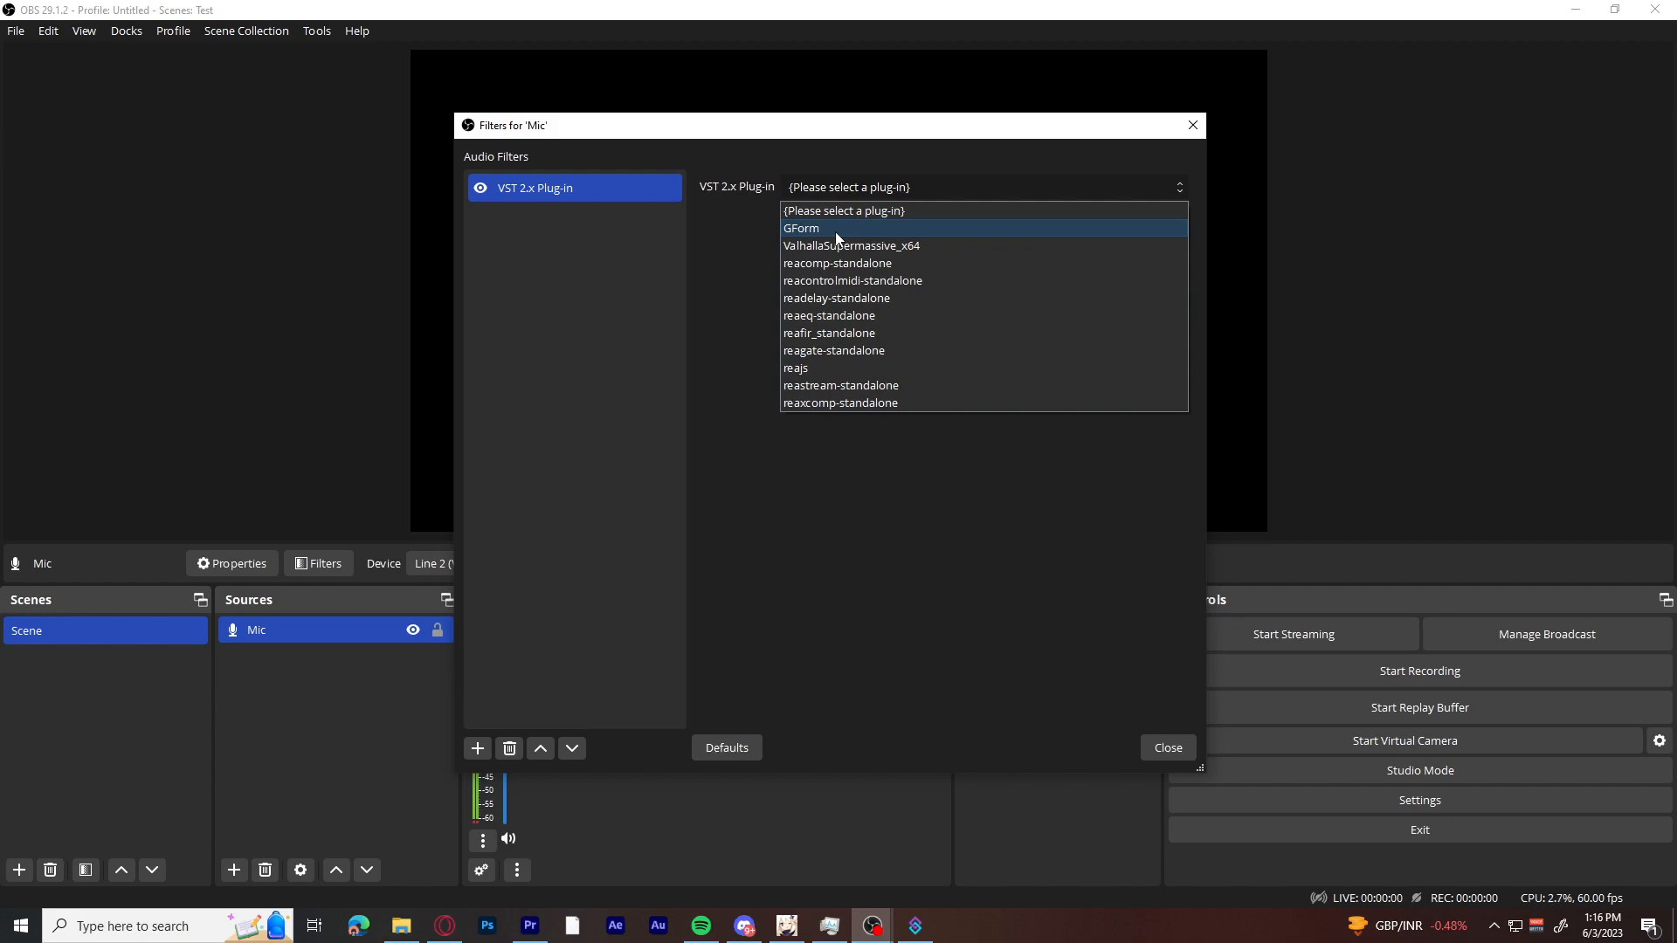
click(704, 255)
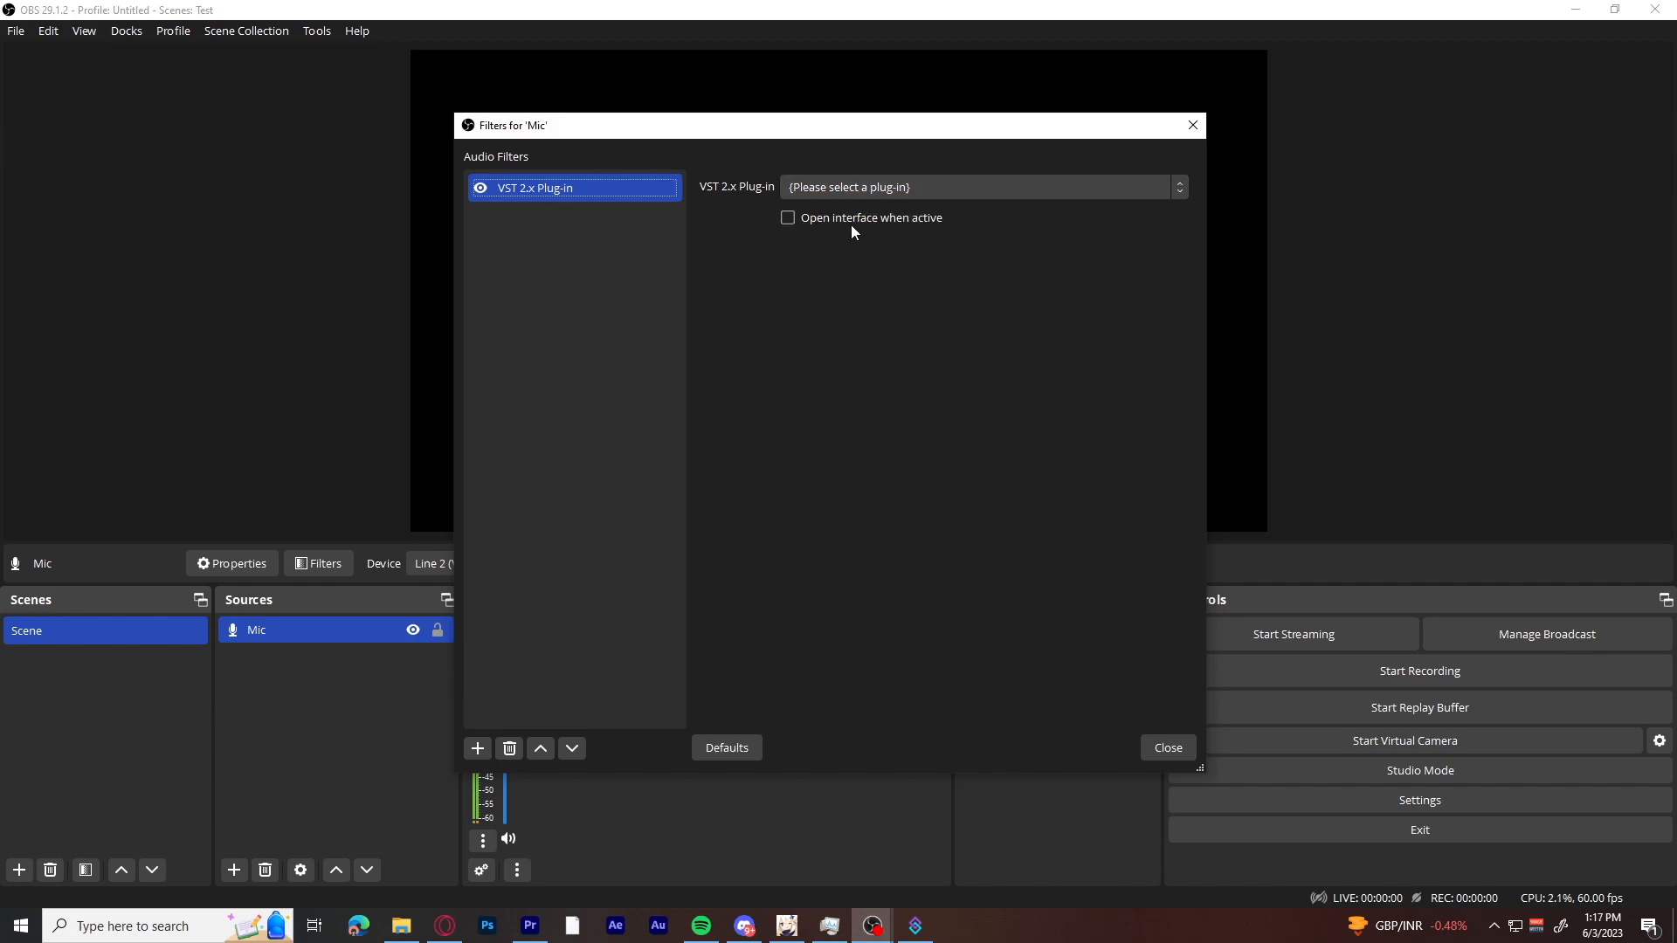
click(868, 192)
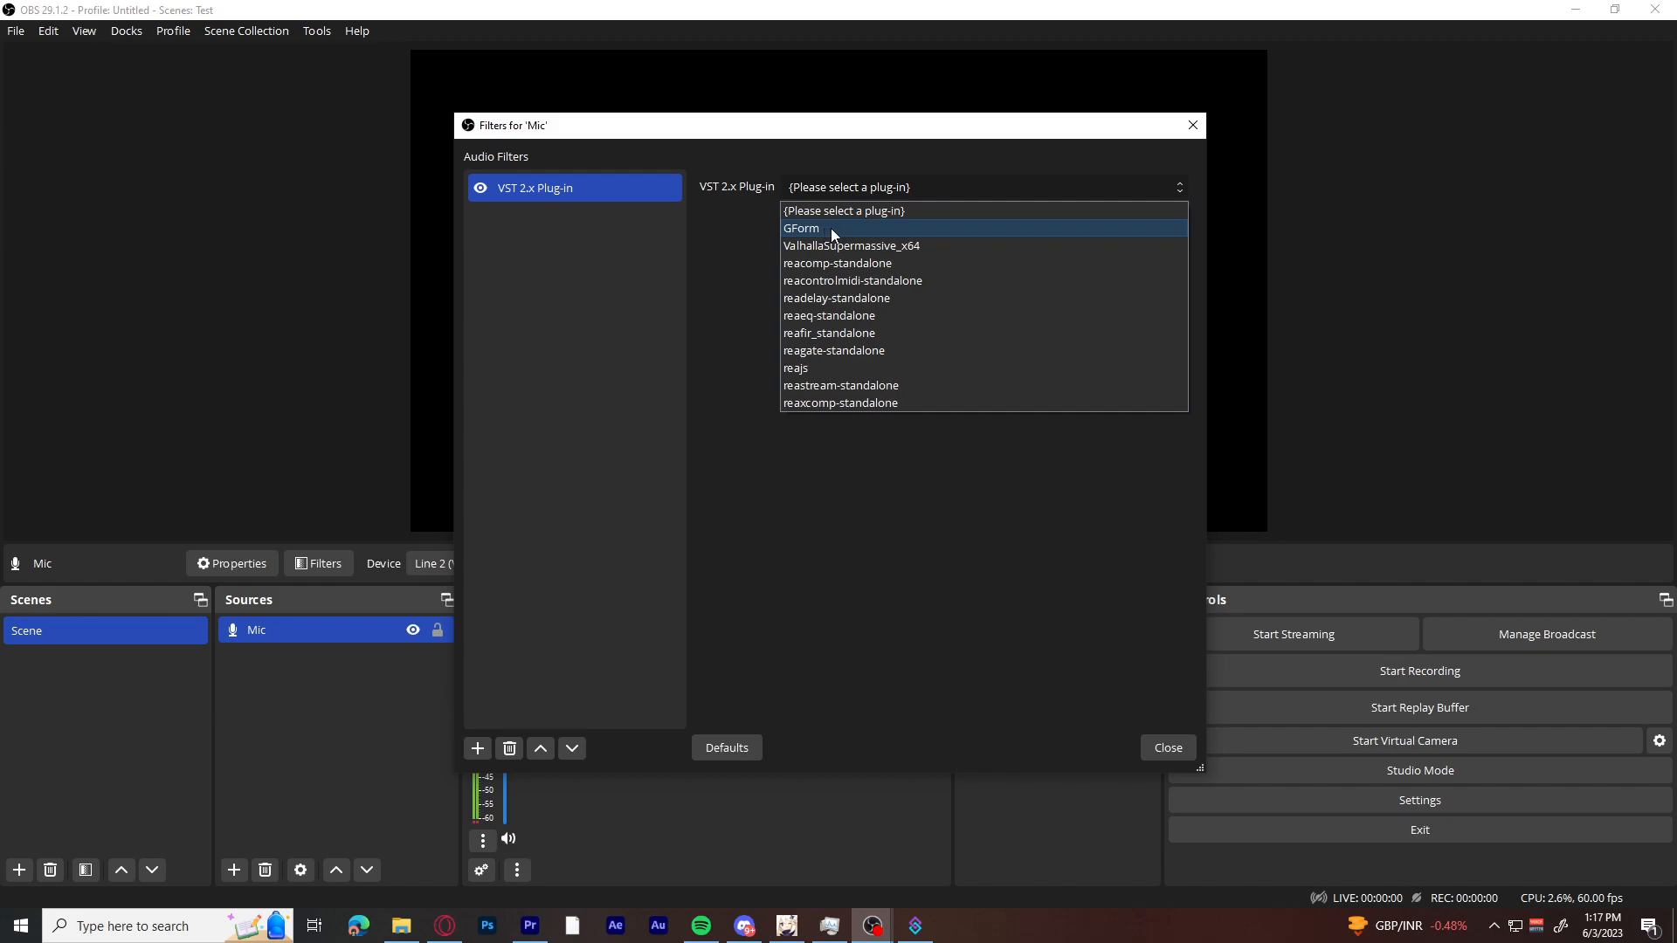
click(722, 248)
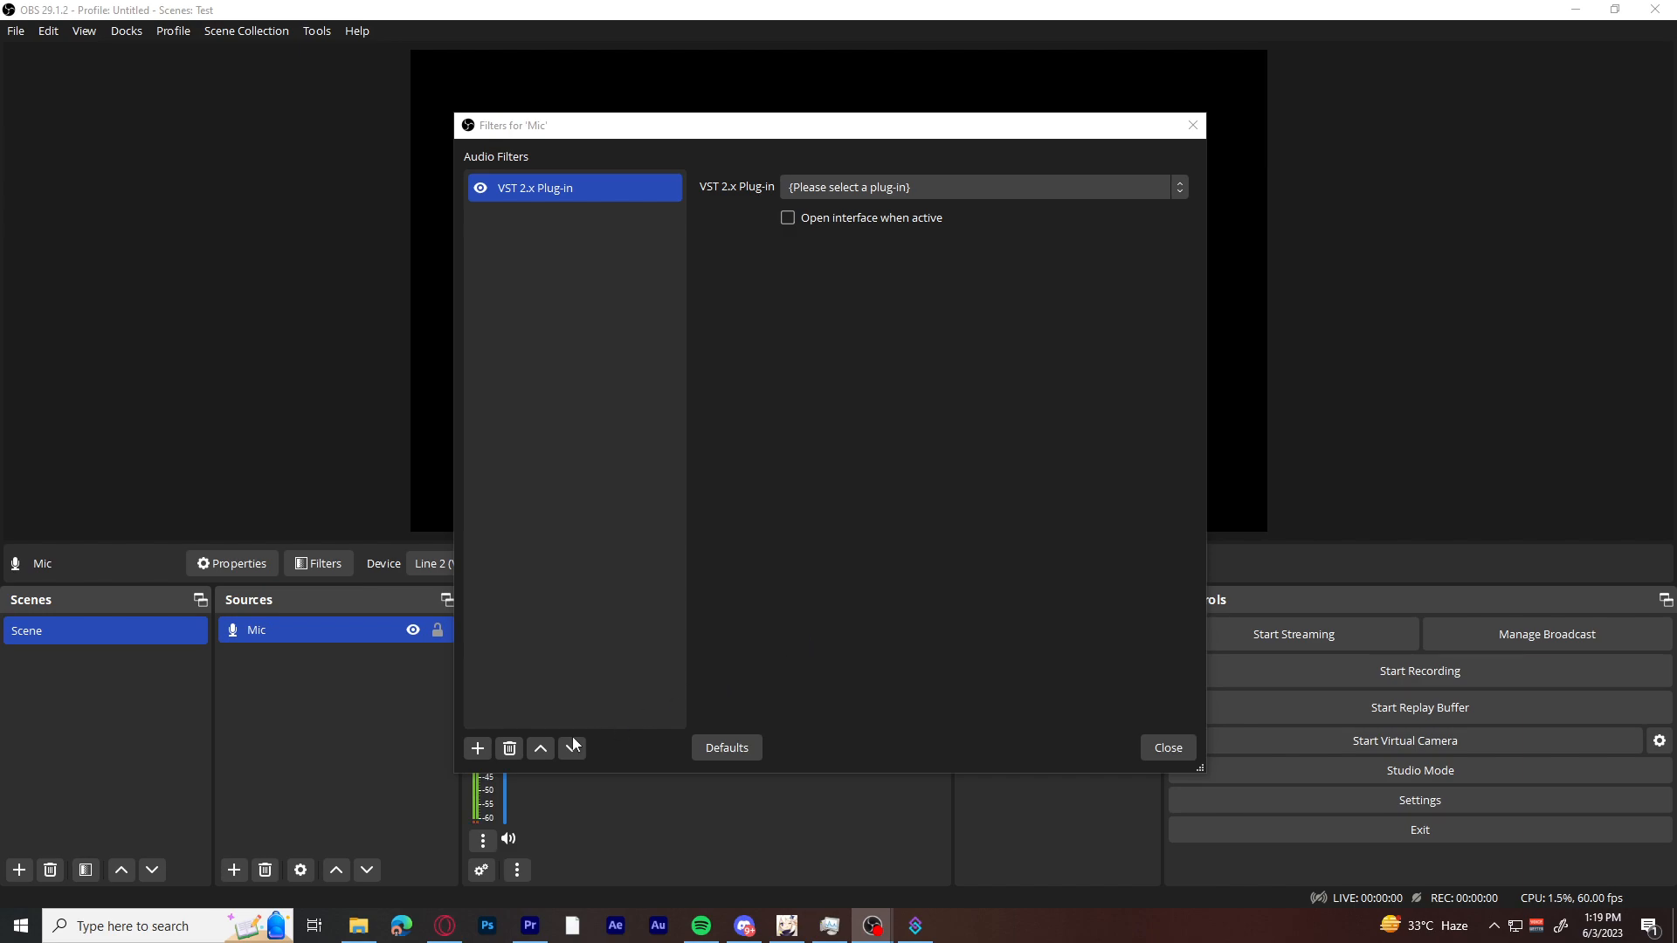
Switch to Microsoft Edge and search the web for "gform obs".
click(401, 928)
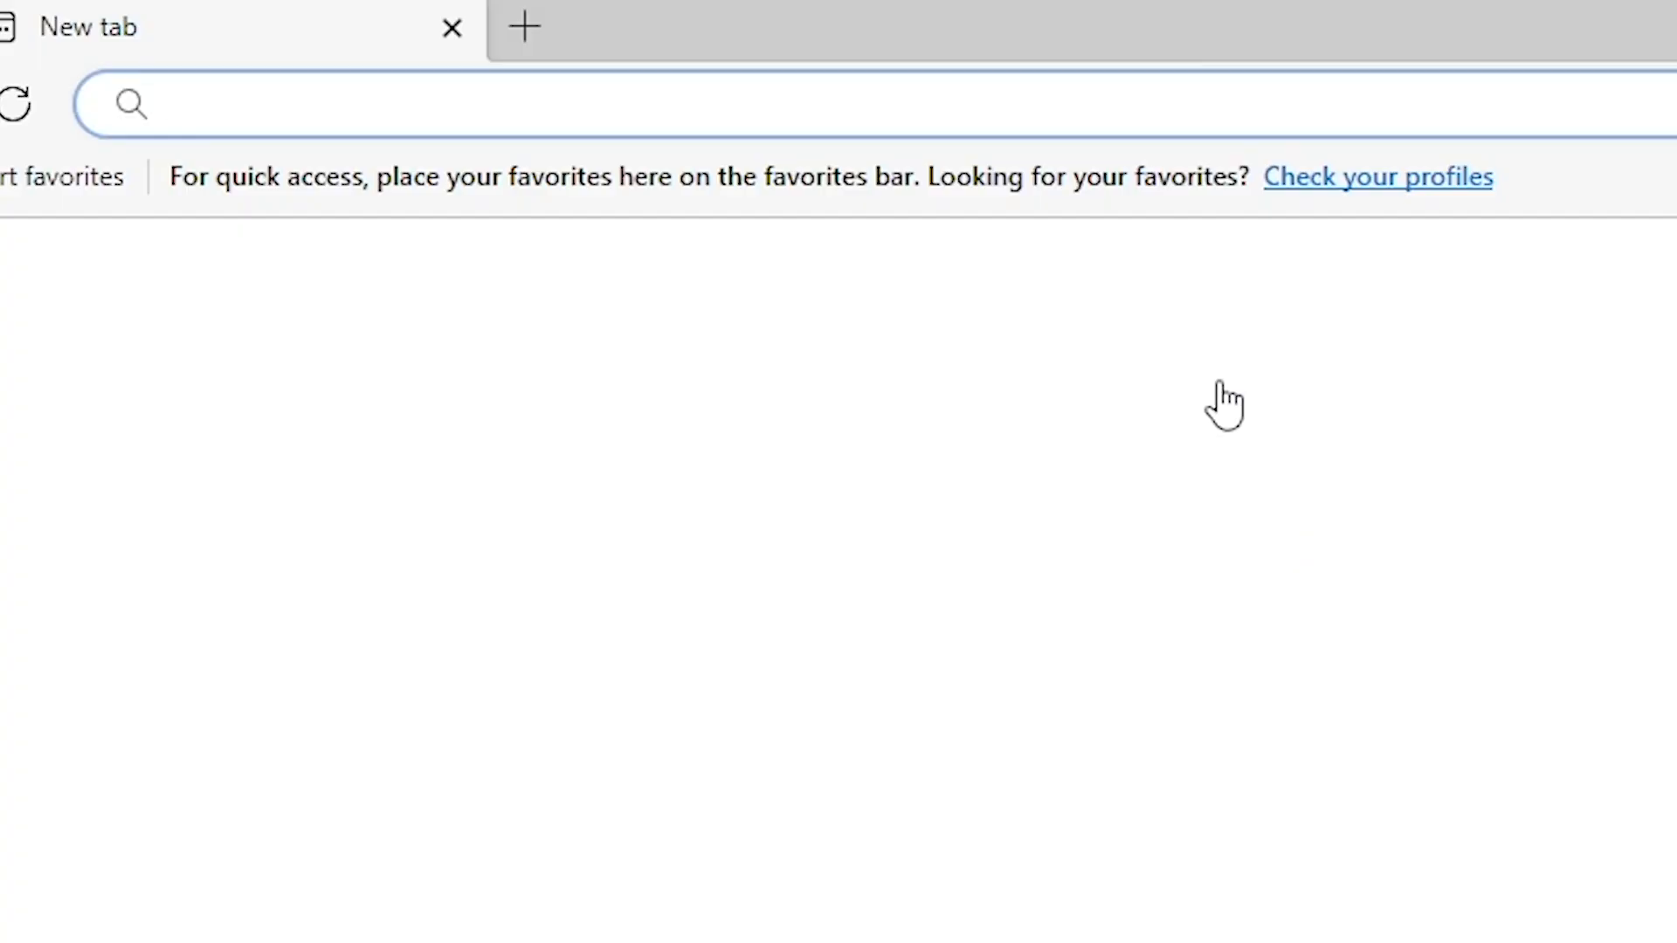
click(637, 91)
text(gform)
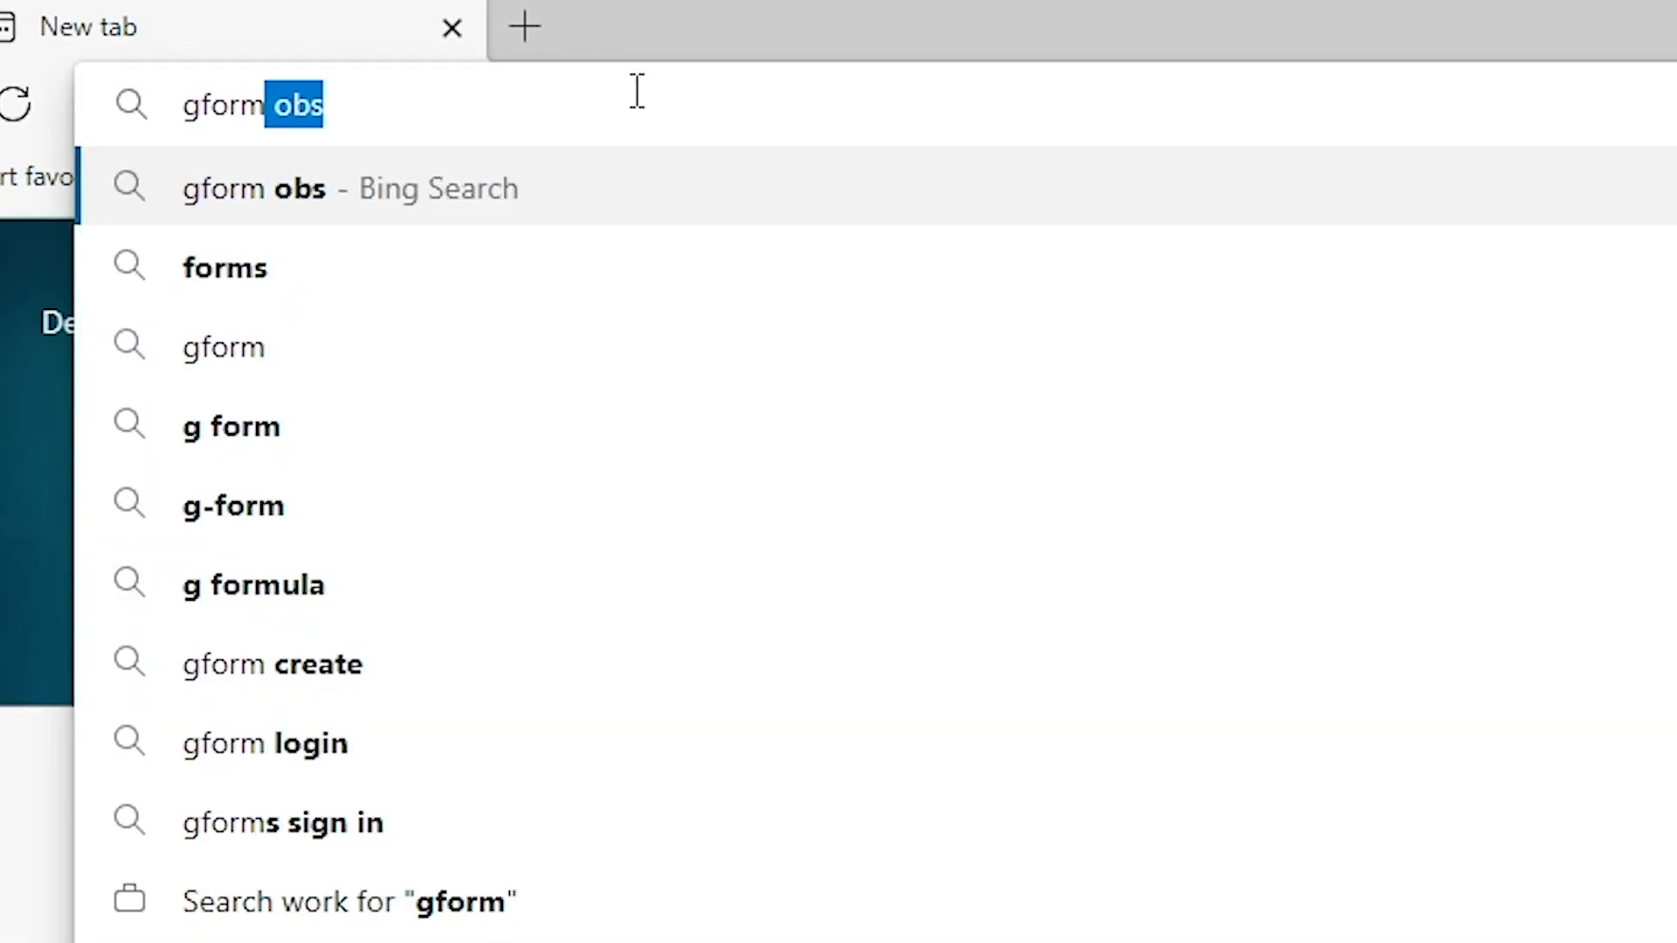
key(Return)
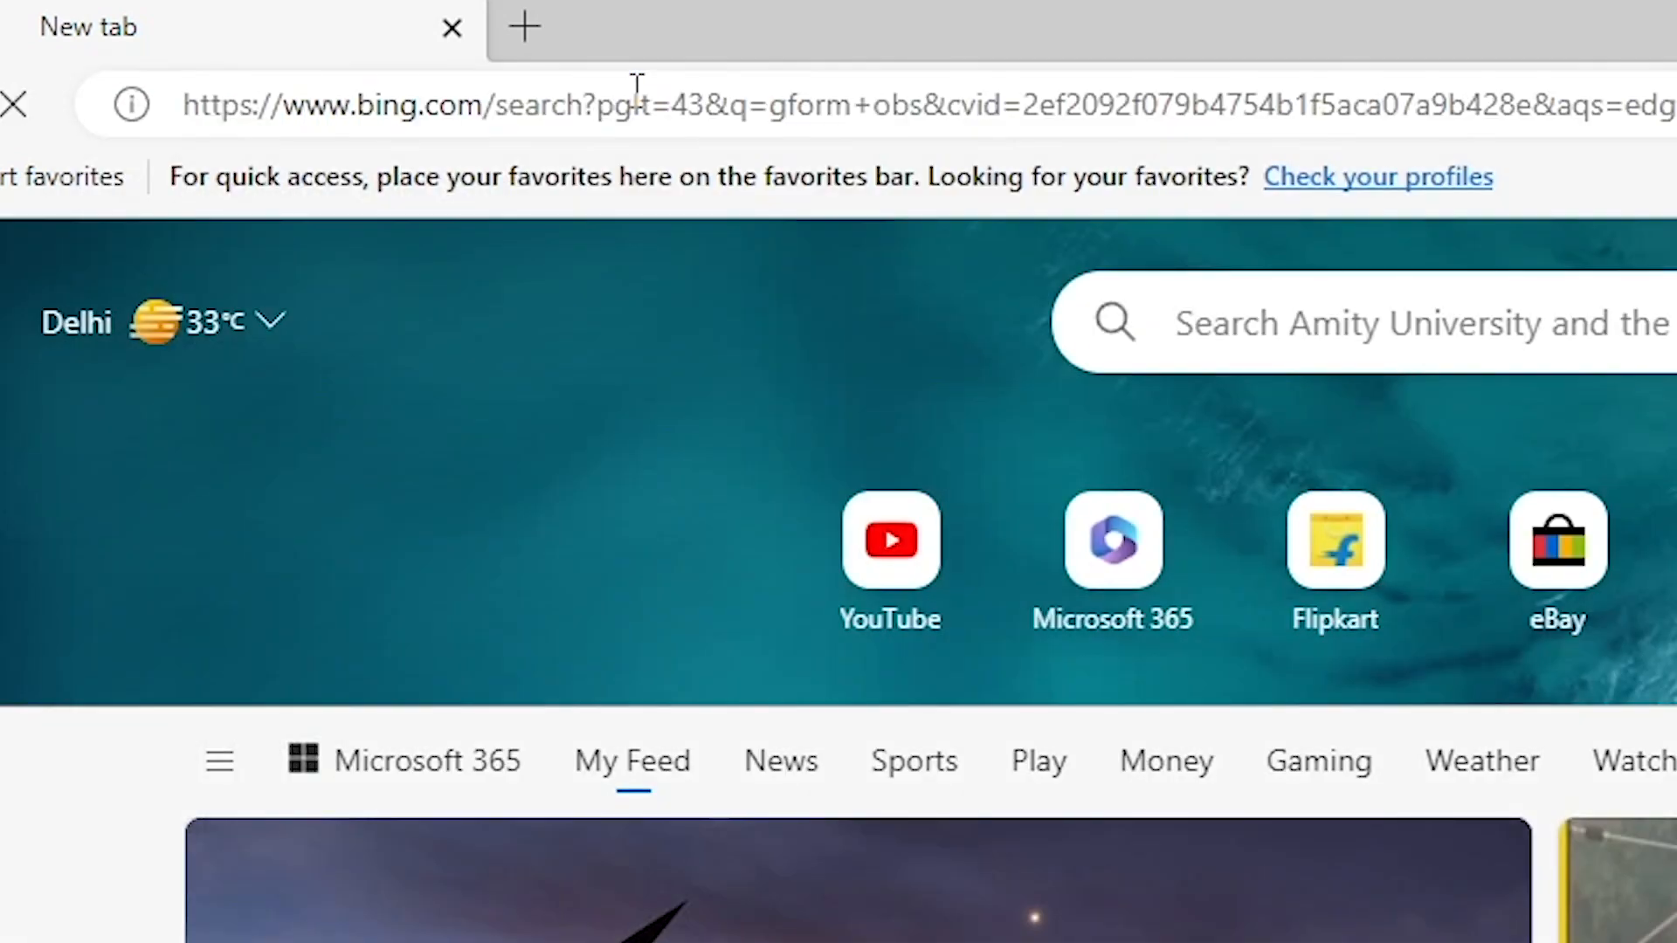
scroll(587, 559, down, 3)
scroll(748, 696, up, 3)
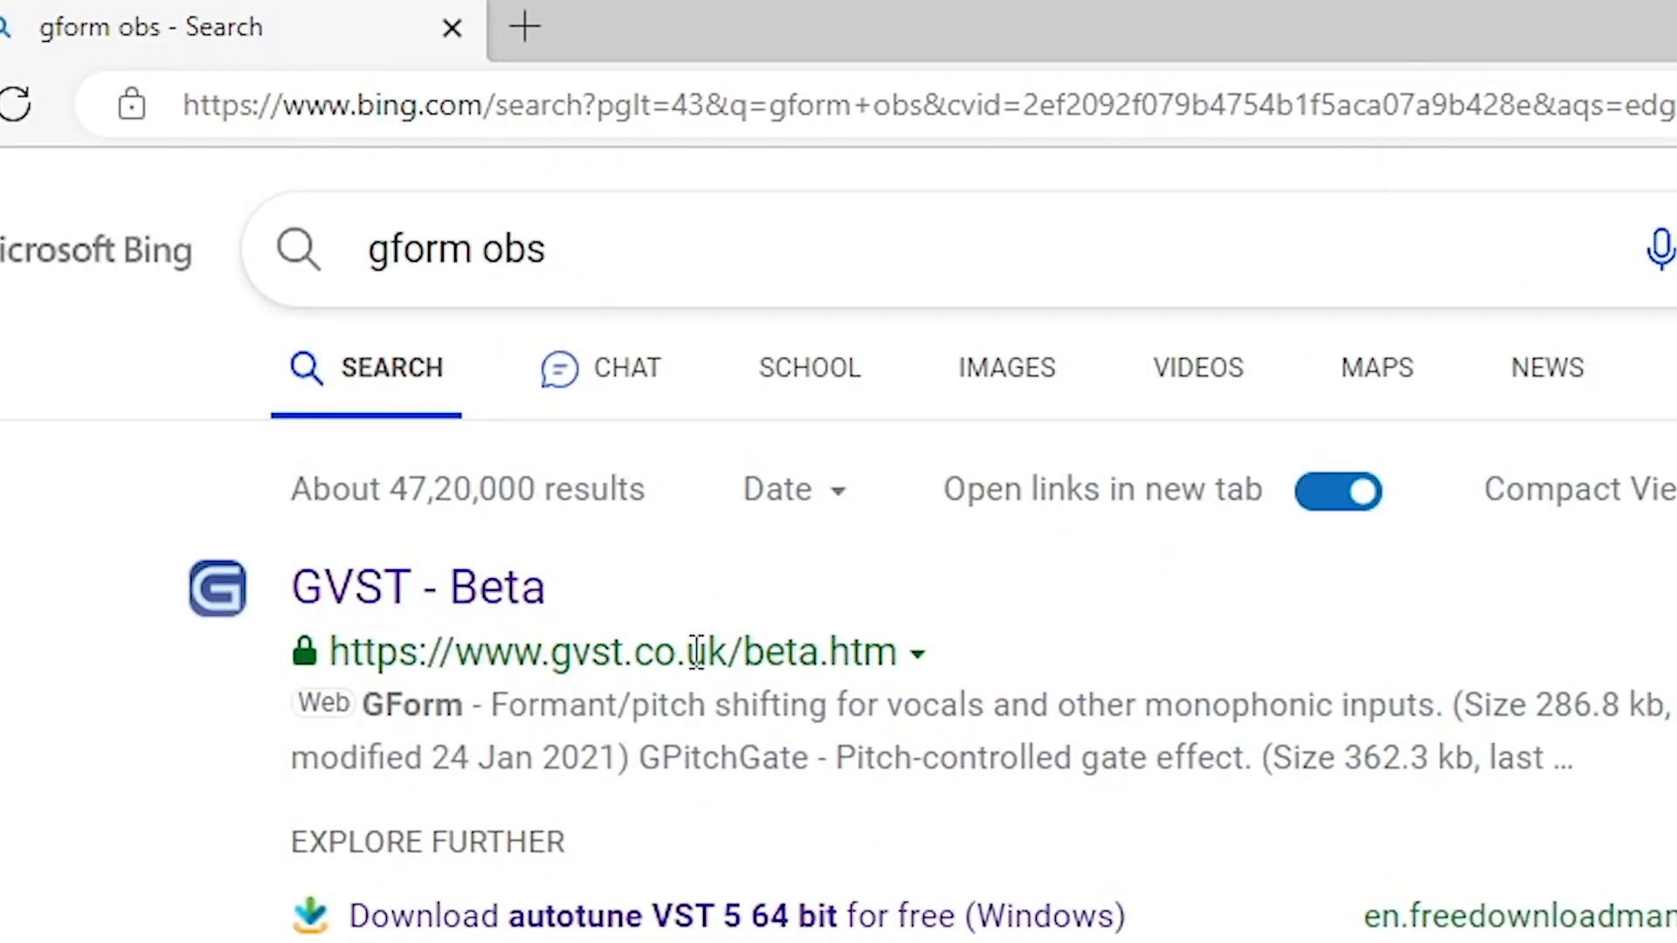
Open the GVST - Beta search result and download the 64-bit version of GForm.
click(428, 620)
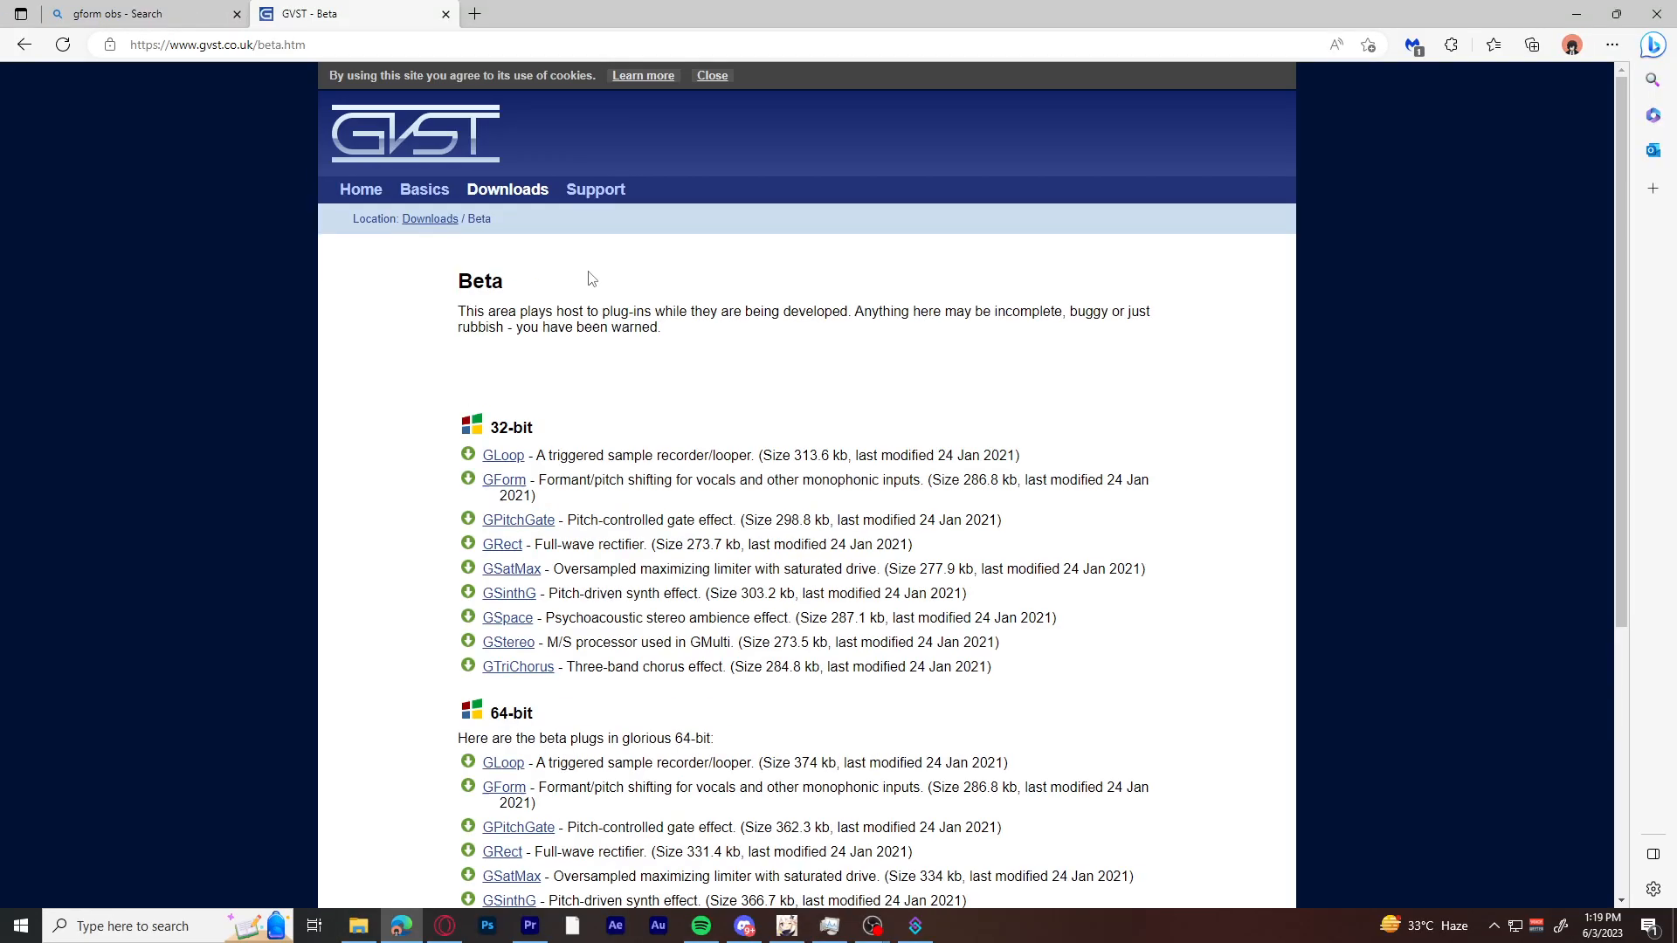
scroll(1096, 573, down, 4)
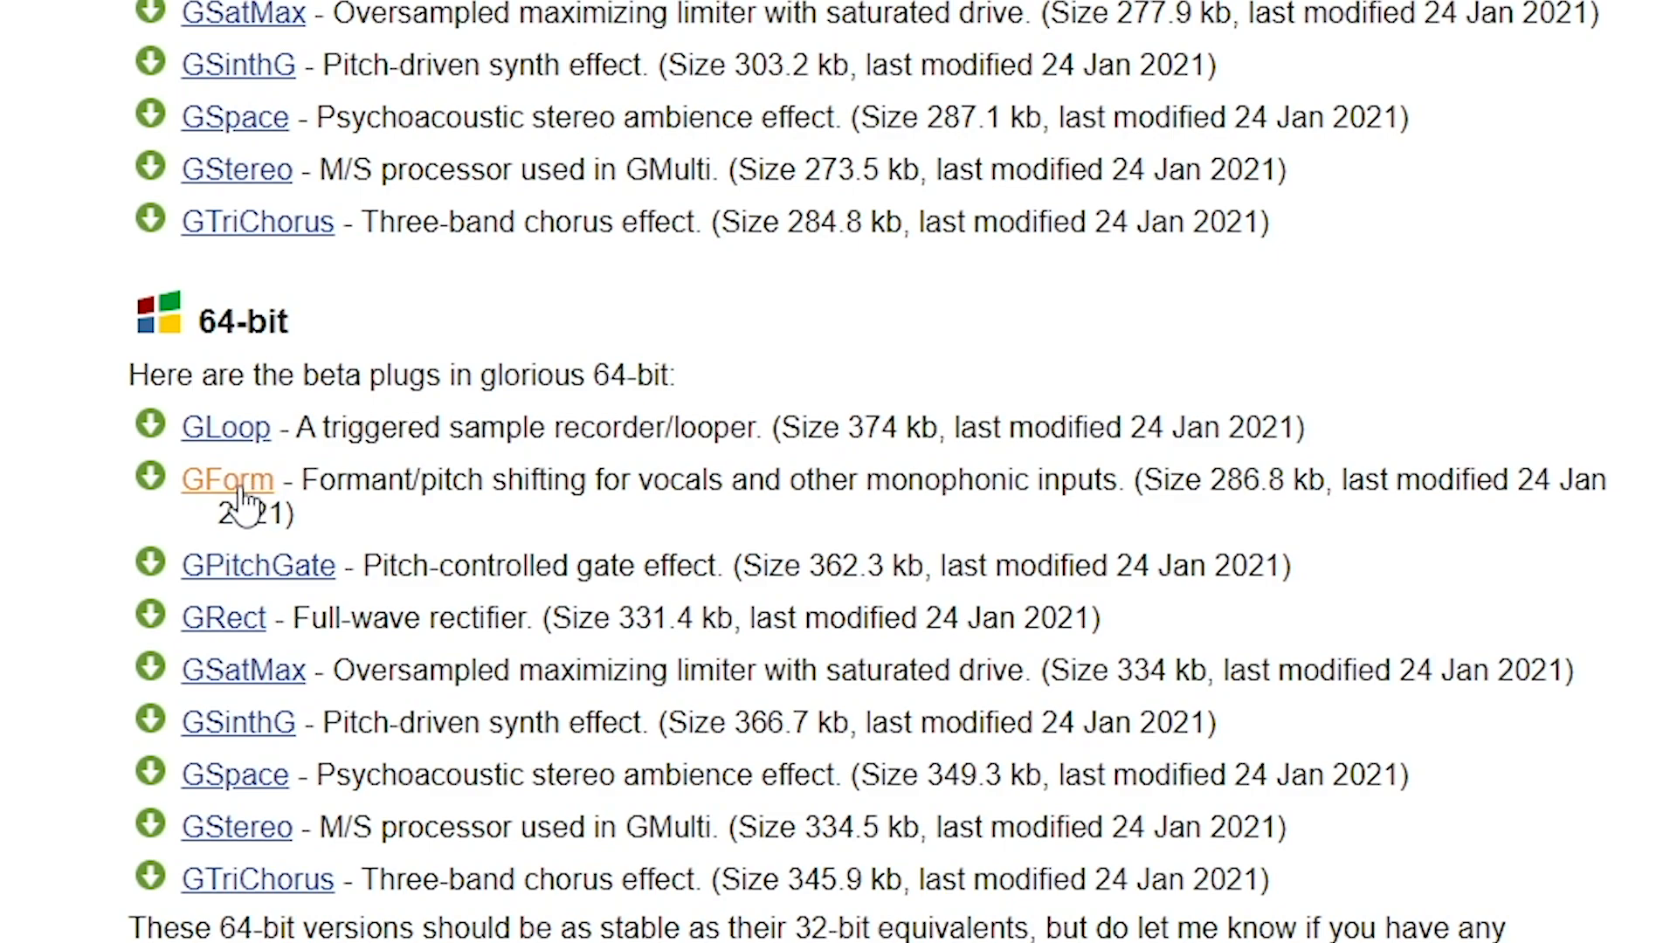
click(238, 483)
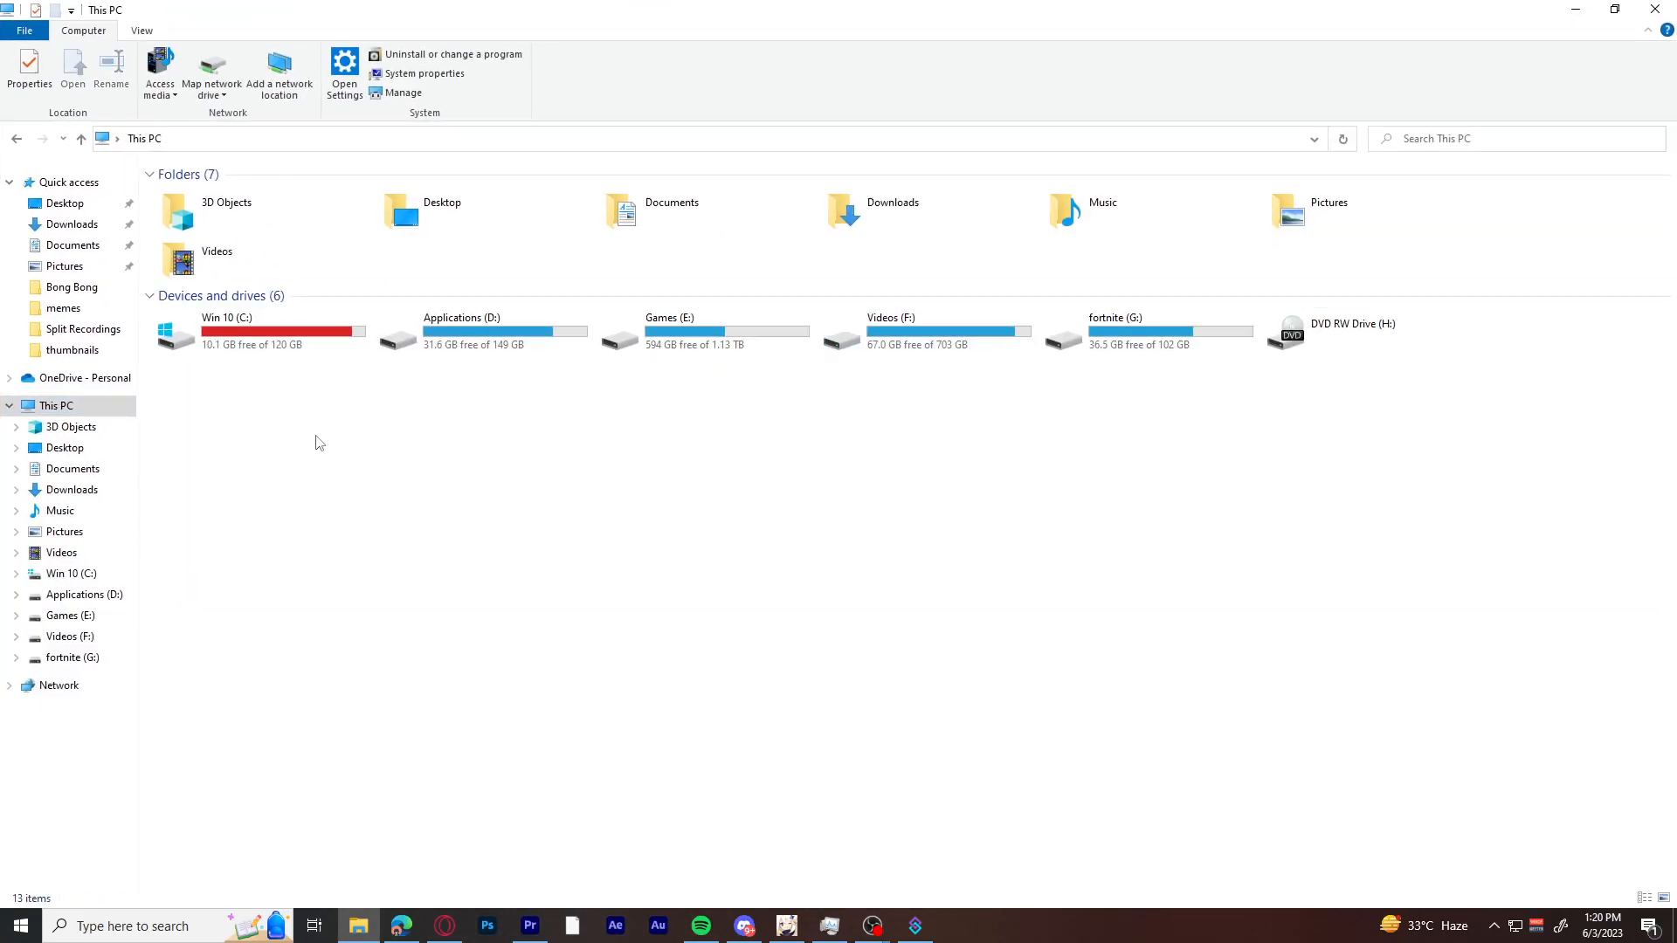
In the Downloads folder in File Explorer, open the archive GFormWin64 (1).zip.
click(131, 491)
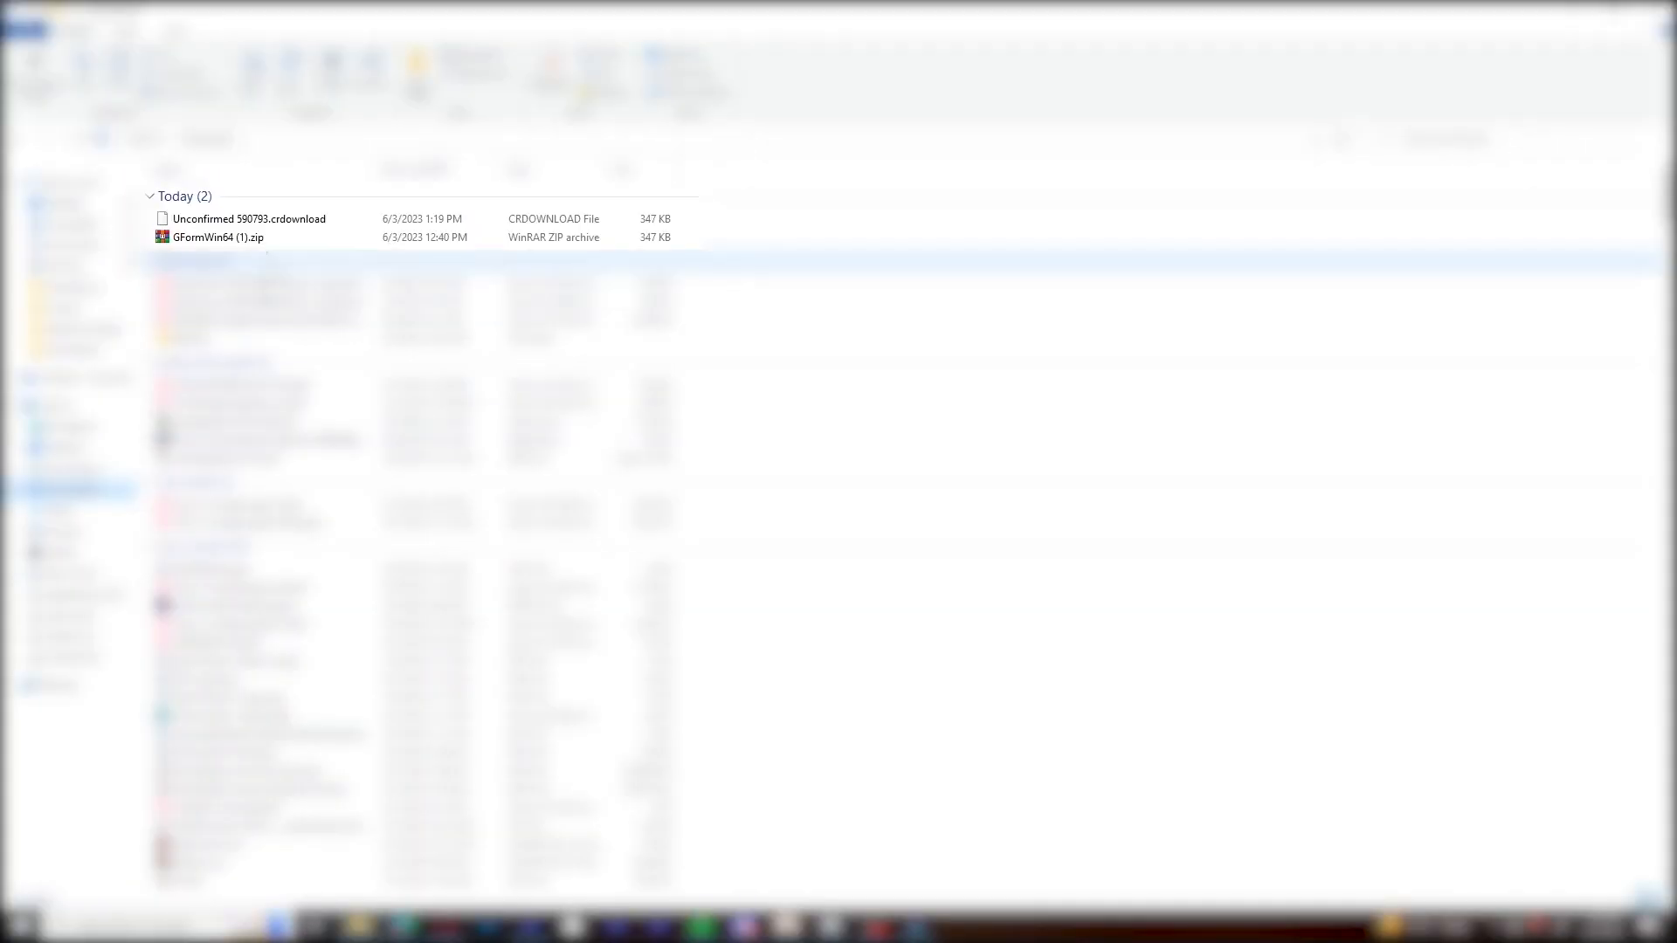
click(267, 243)
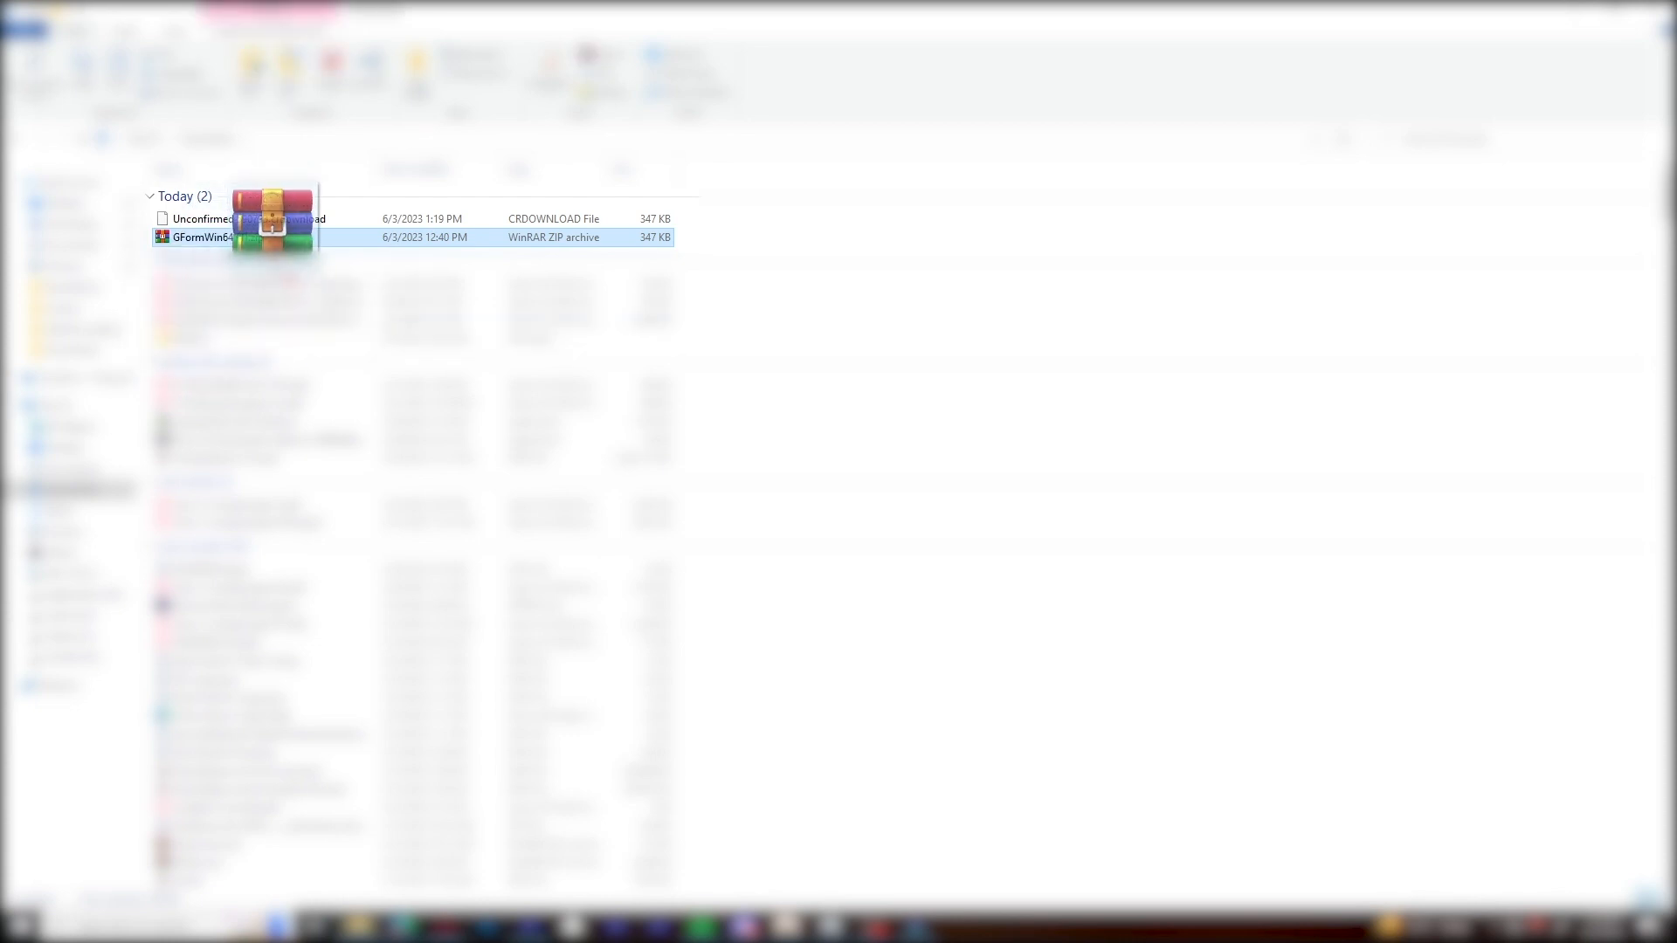
double_click(286, 241)
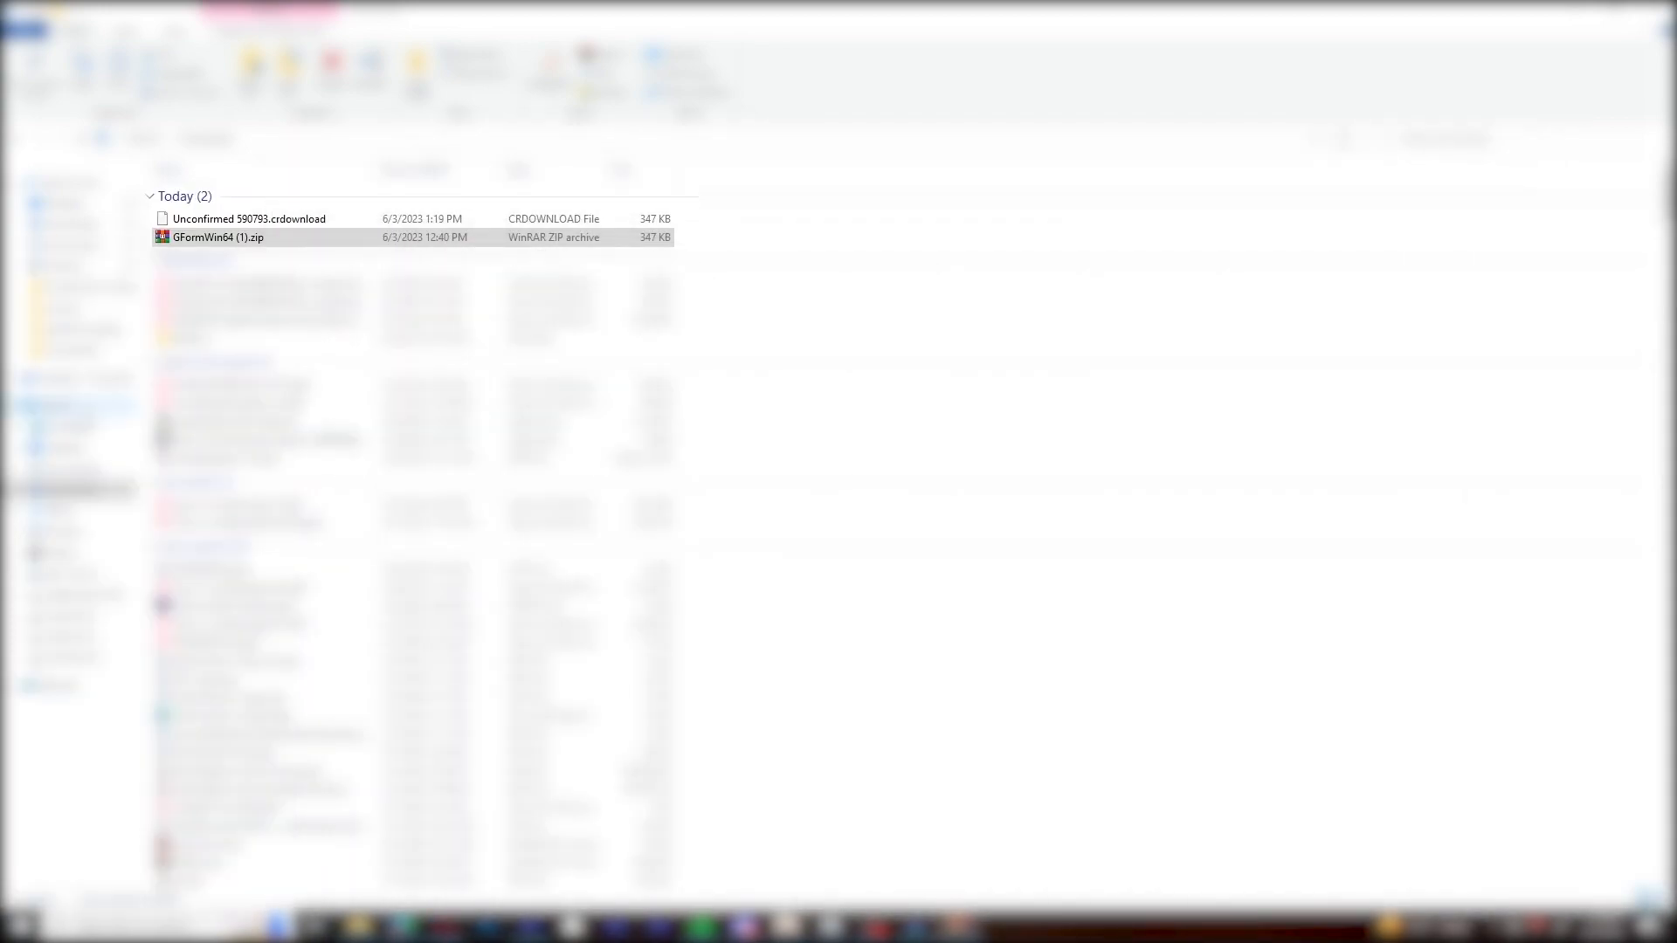
Go to the VSTPlugins folder inside Program Files on the Win 10 (C:) drive.
click(66, 407)
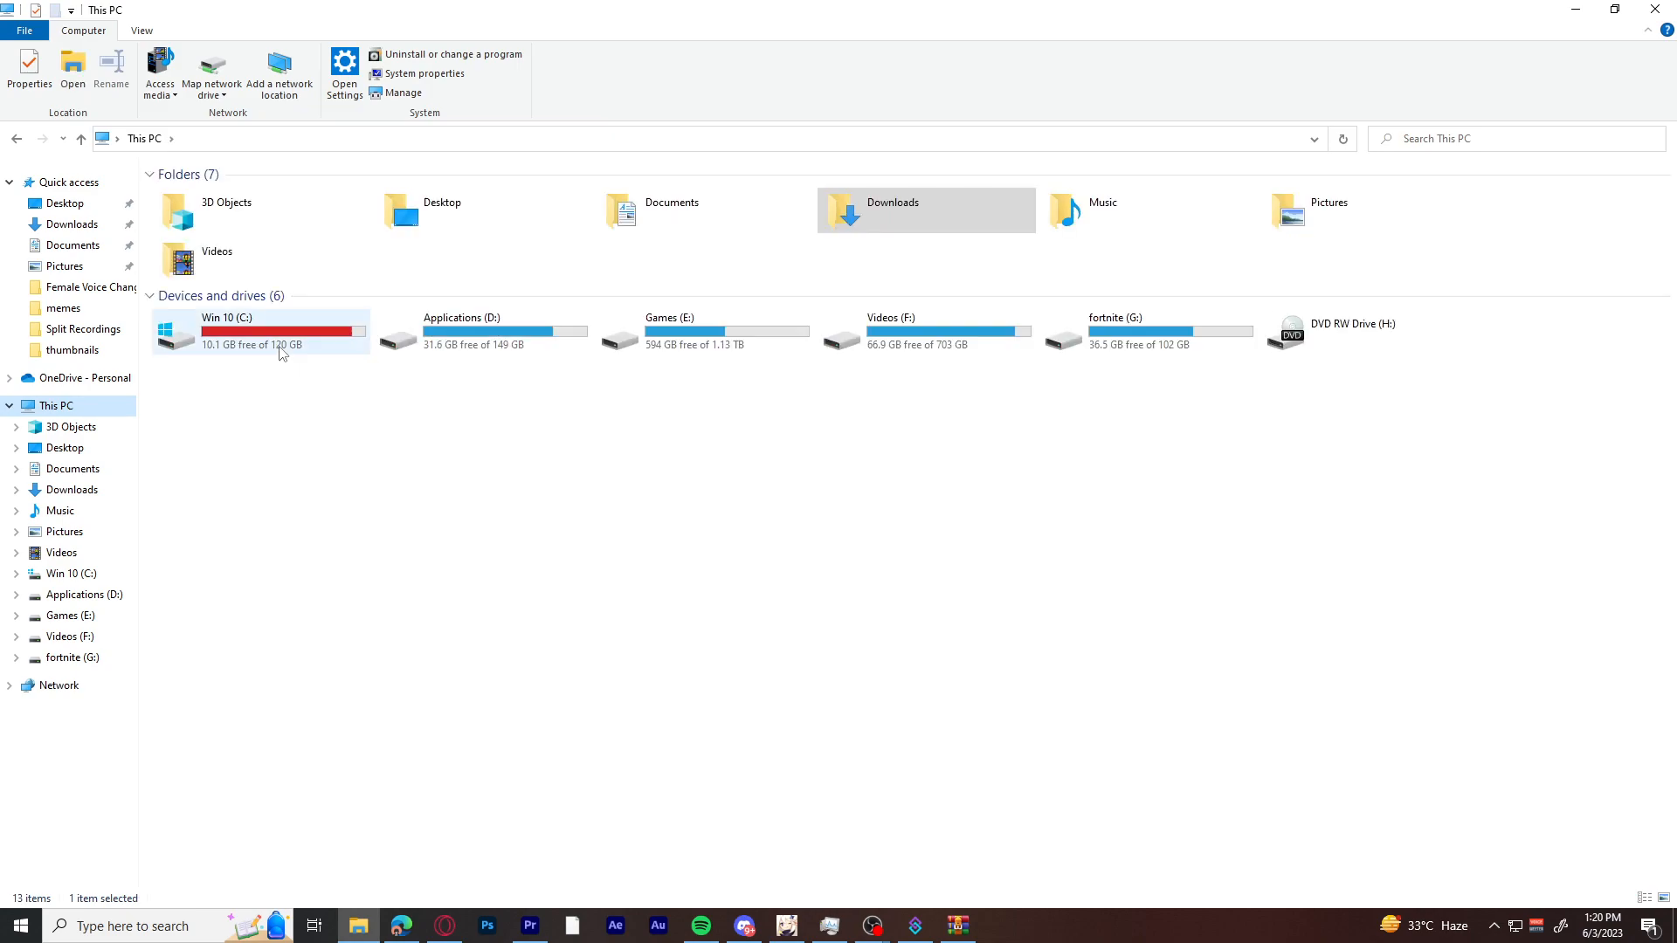
click(279, 346)
double_click(280, 347)
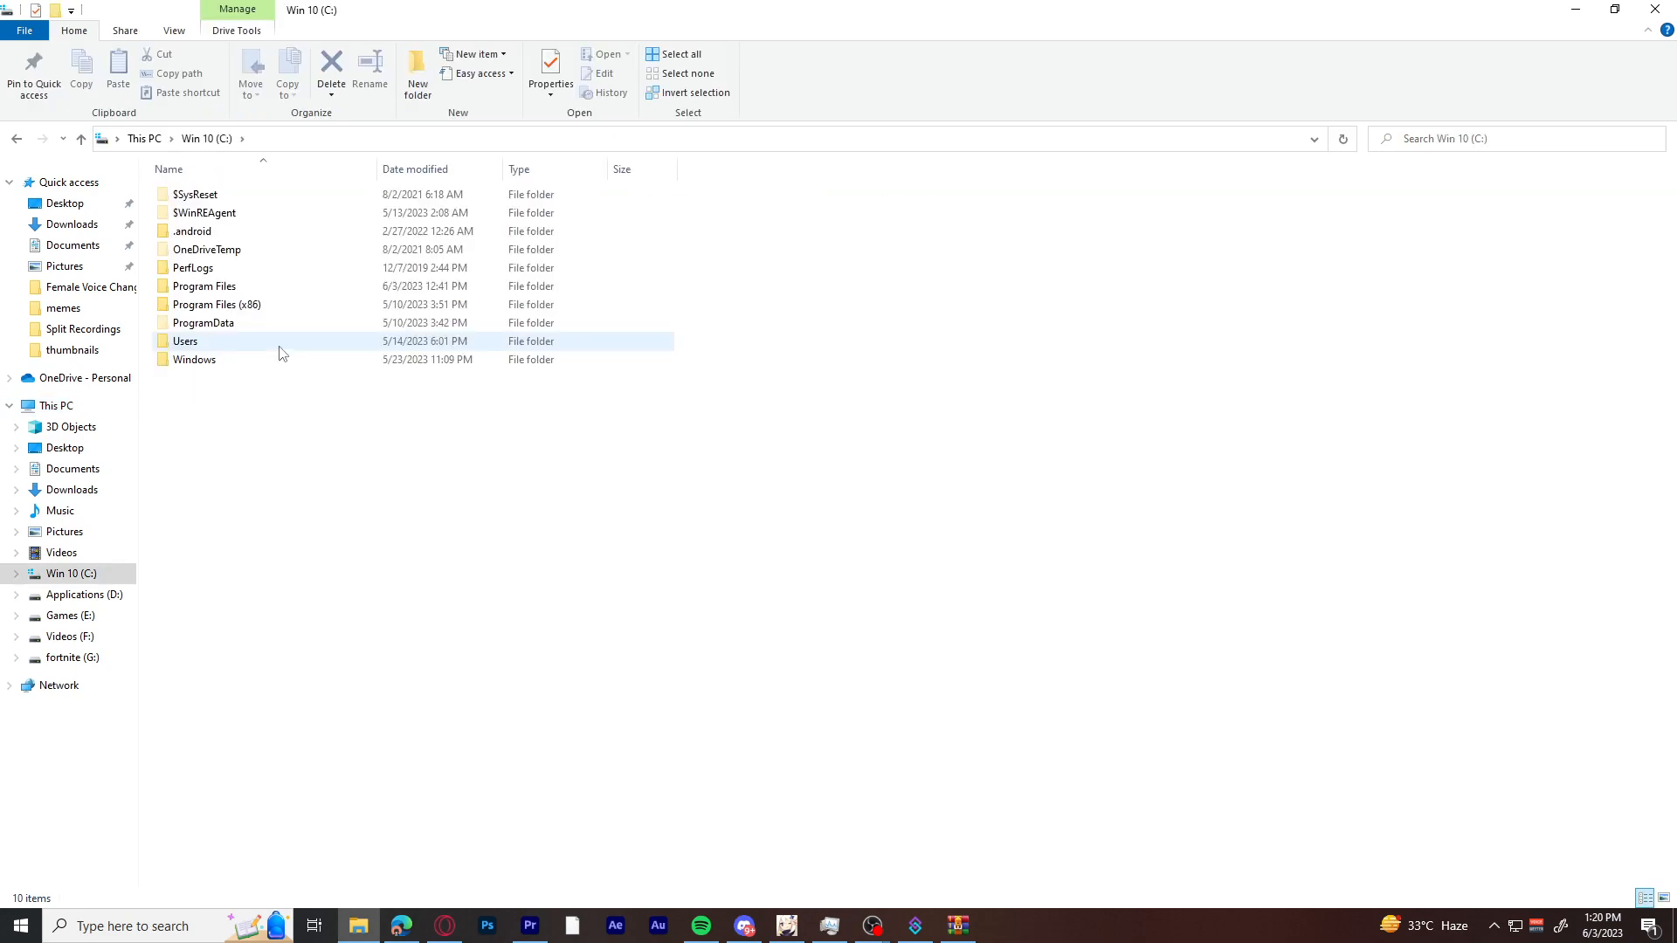
double_click(236, 288)
click(247, 253)
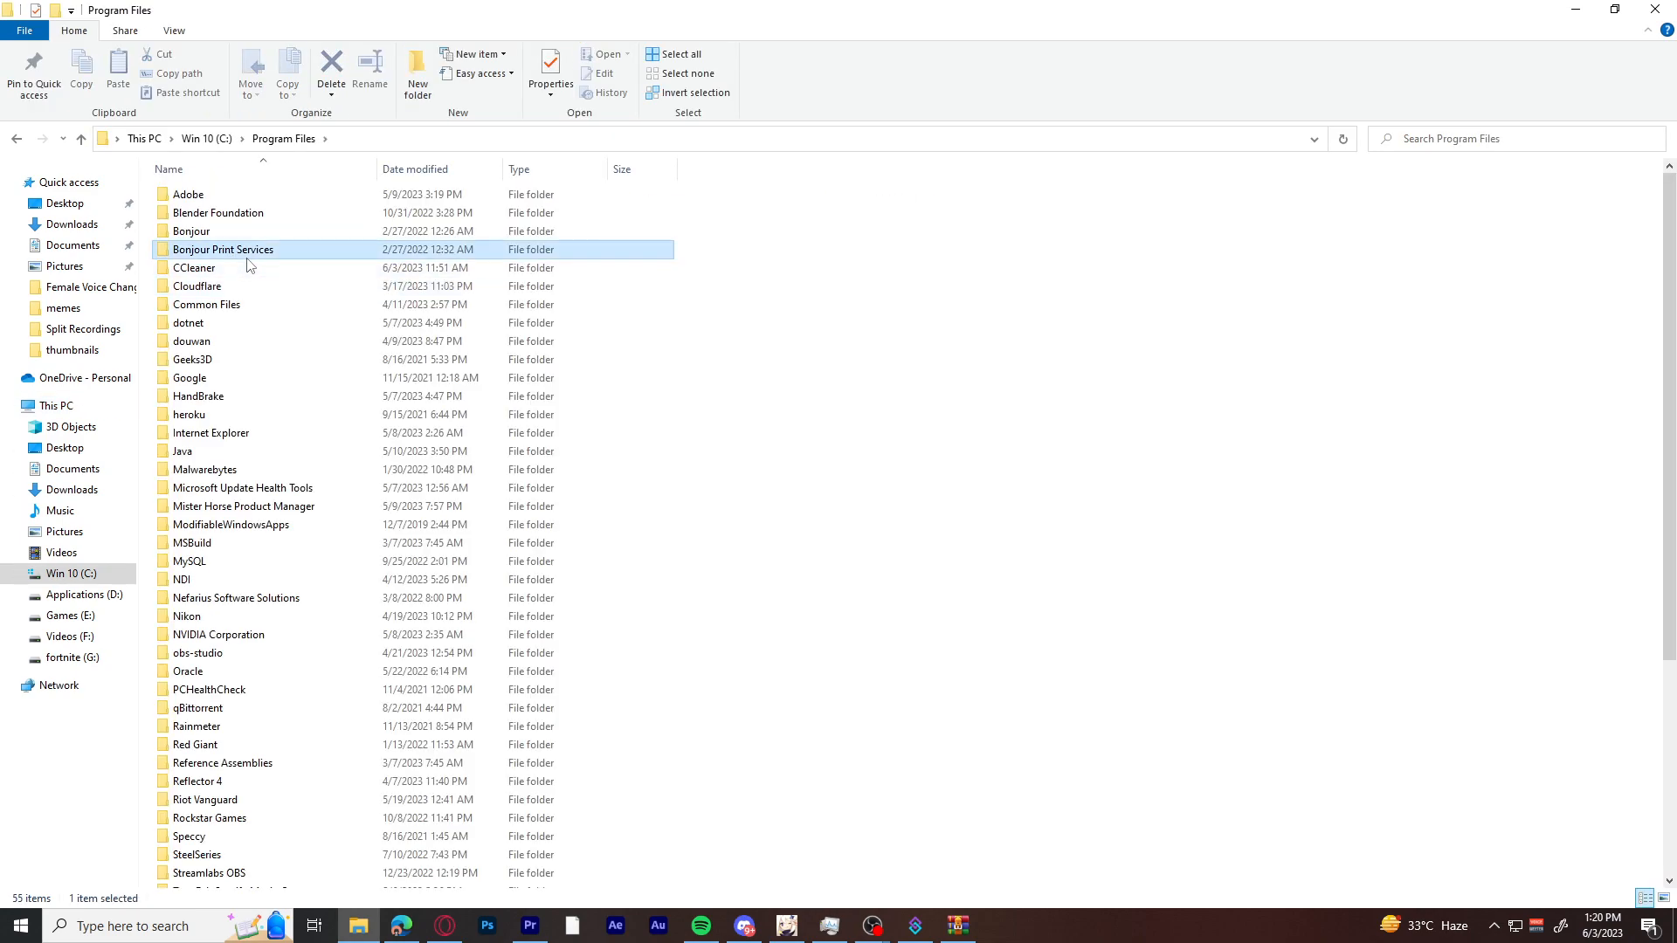
scroll(247, 265, down, 6)
click(231, 635)
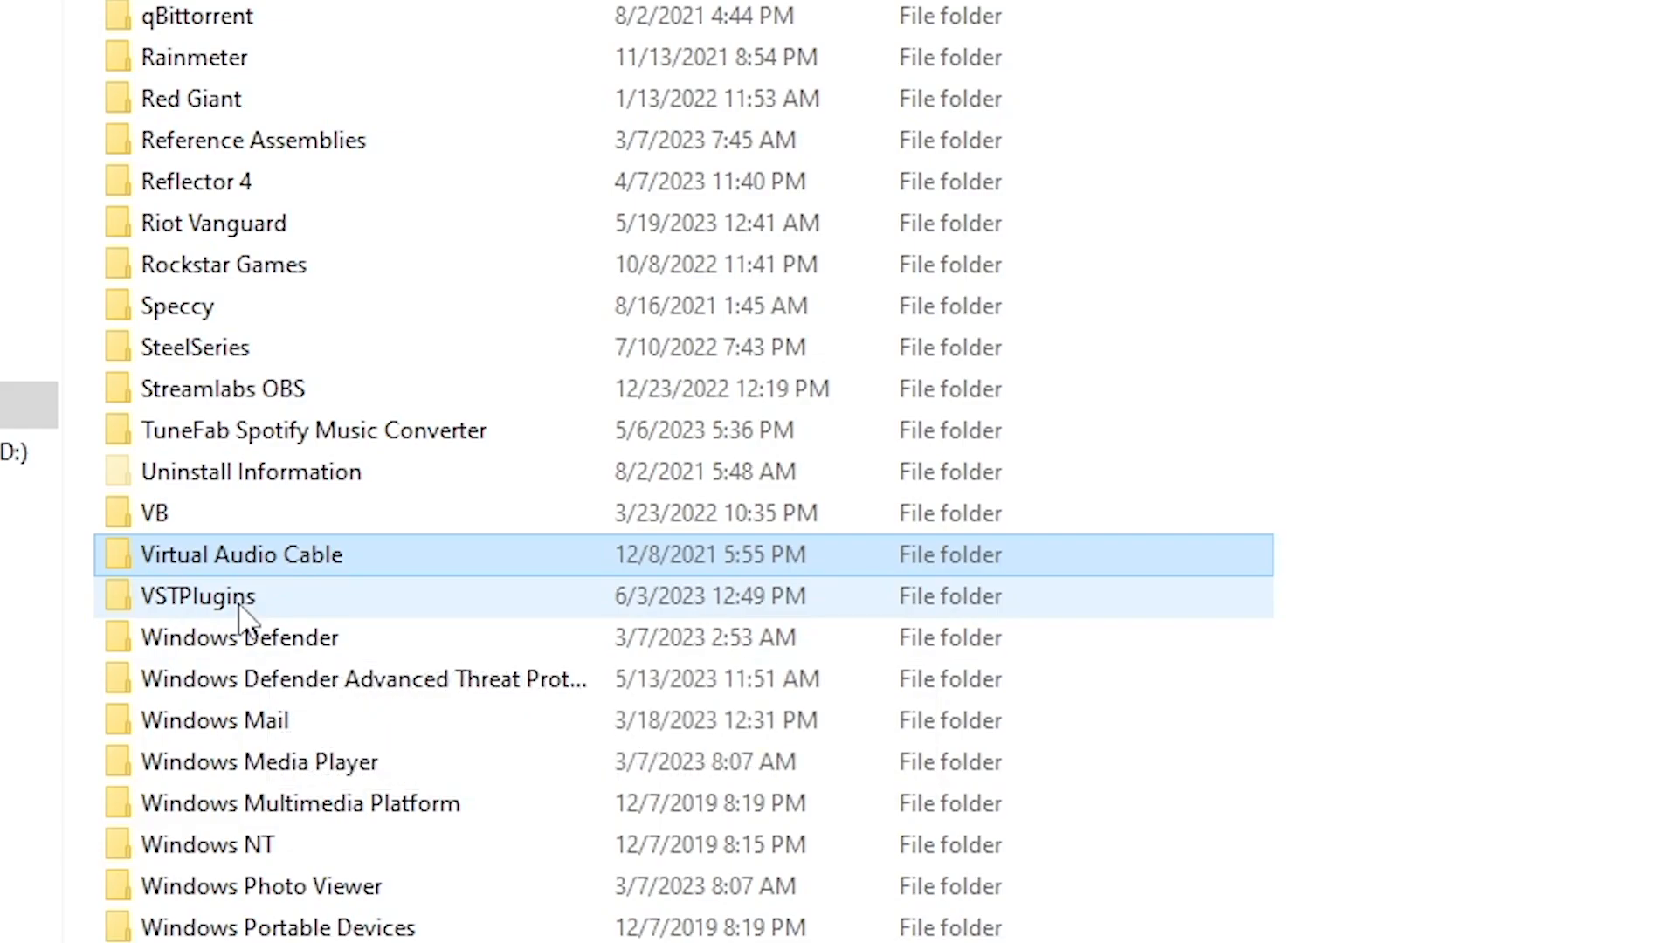
click(239, 605)
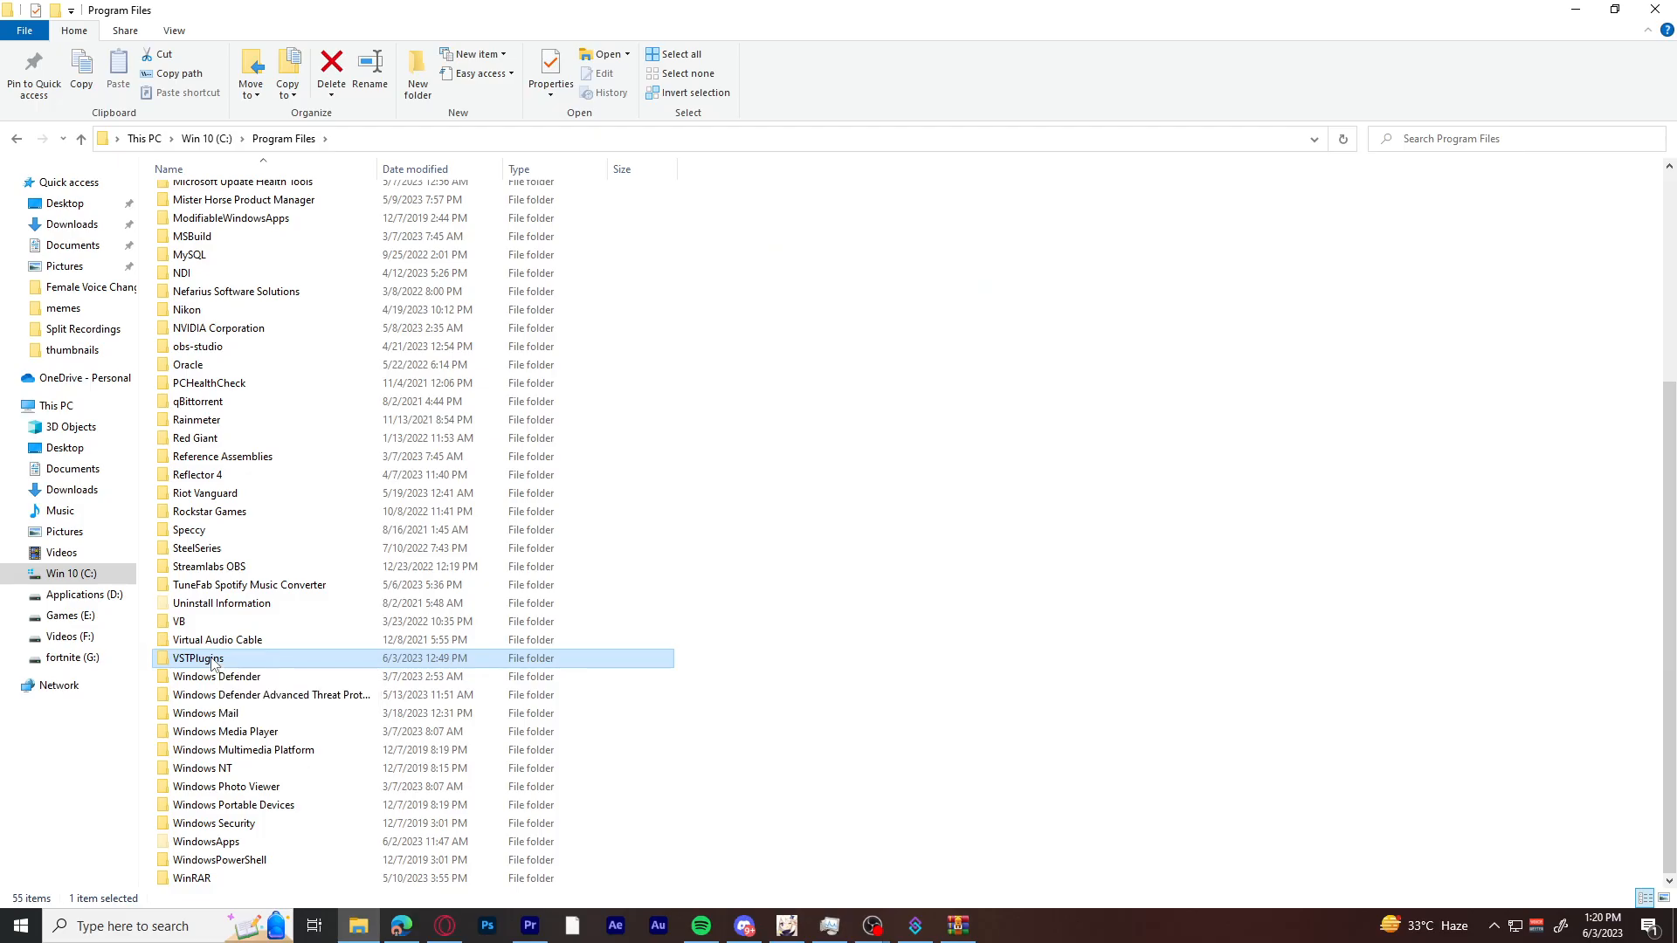
double_click(248, 594)
key(ctrl+a)
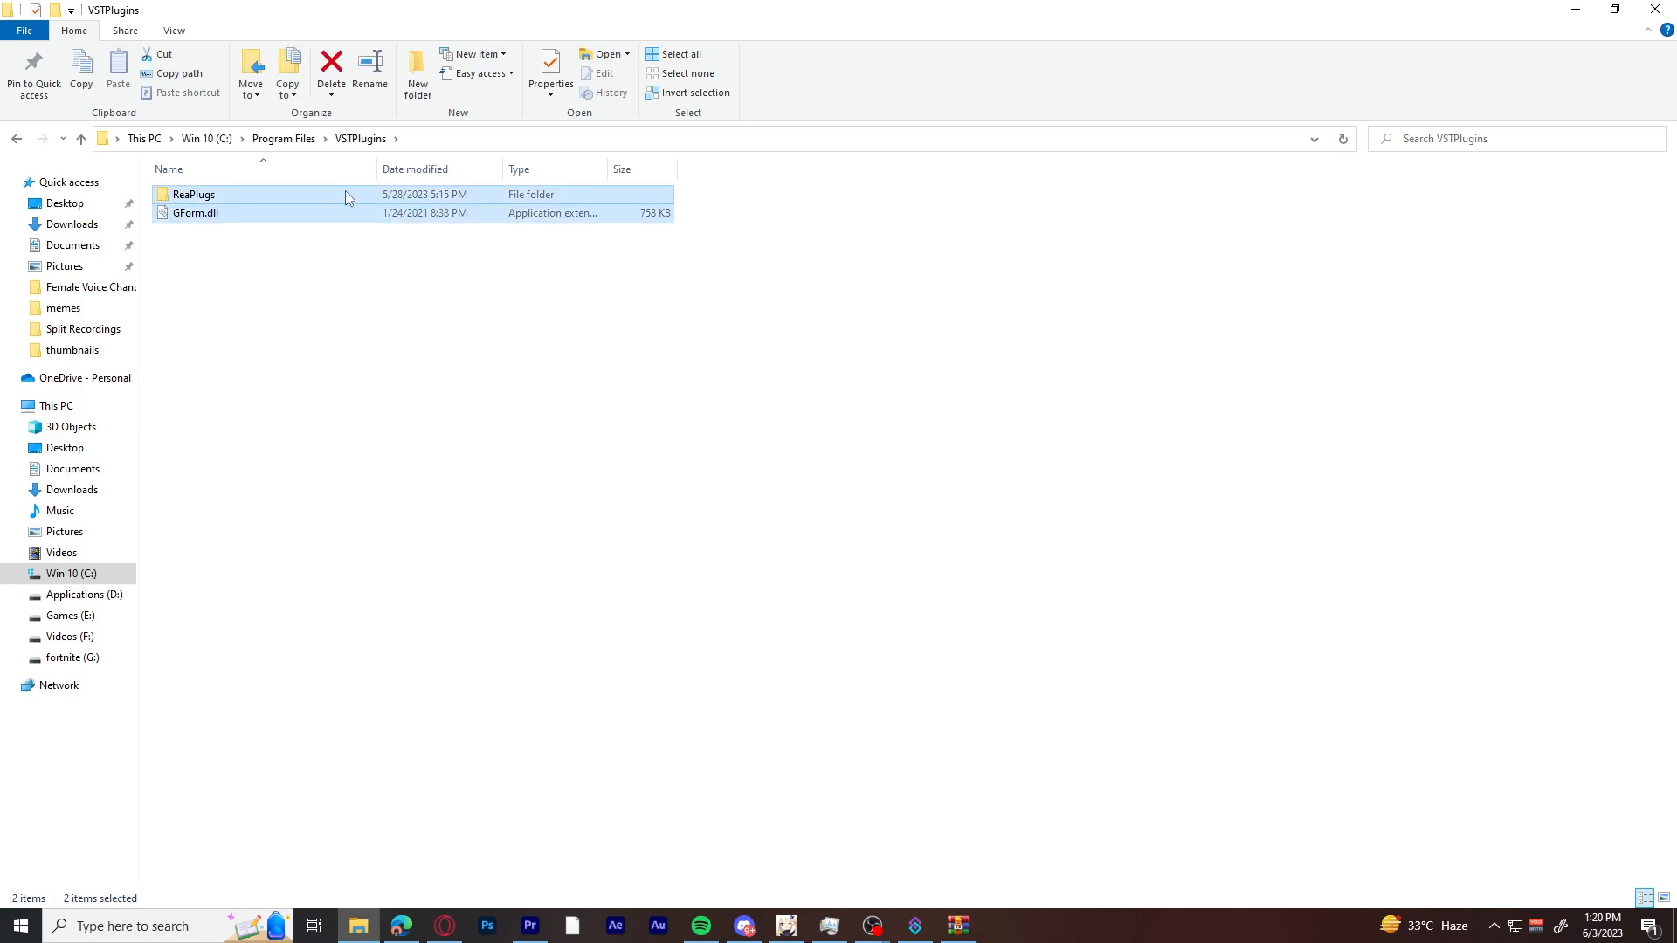
click(332, 310)
Try to move GForm.dll from the archive into the VSTPlugins folder, cancelling the replacement of the existing file.
key(alt+Tab)
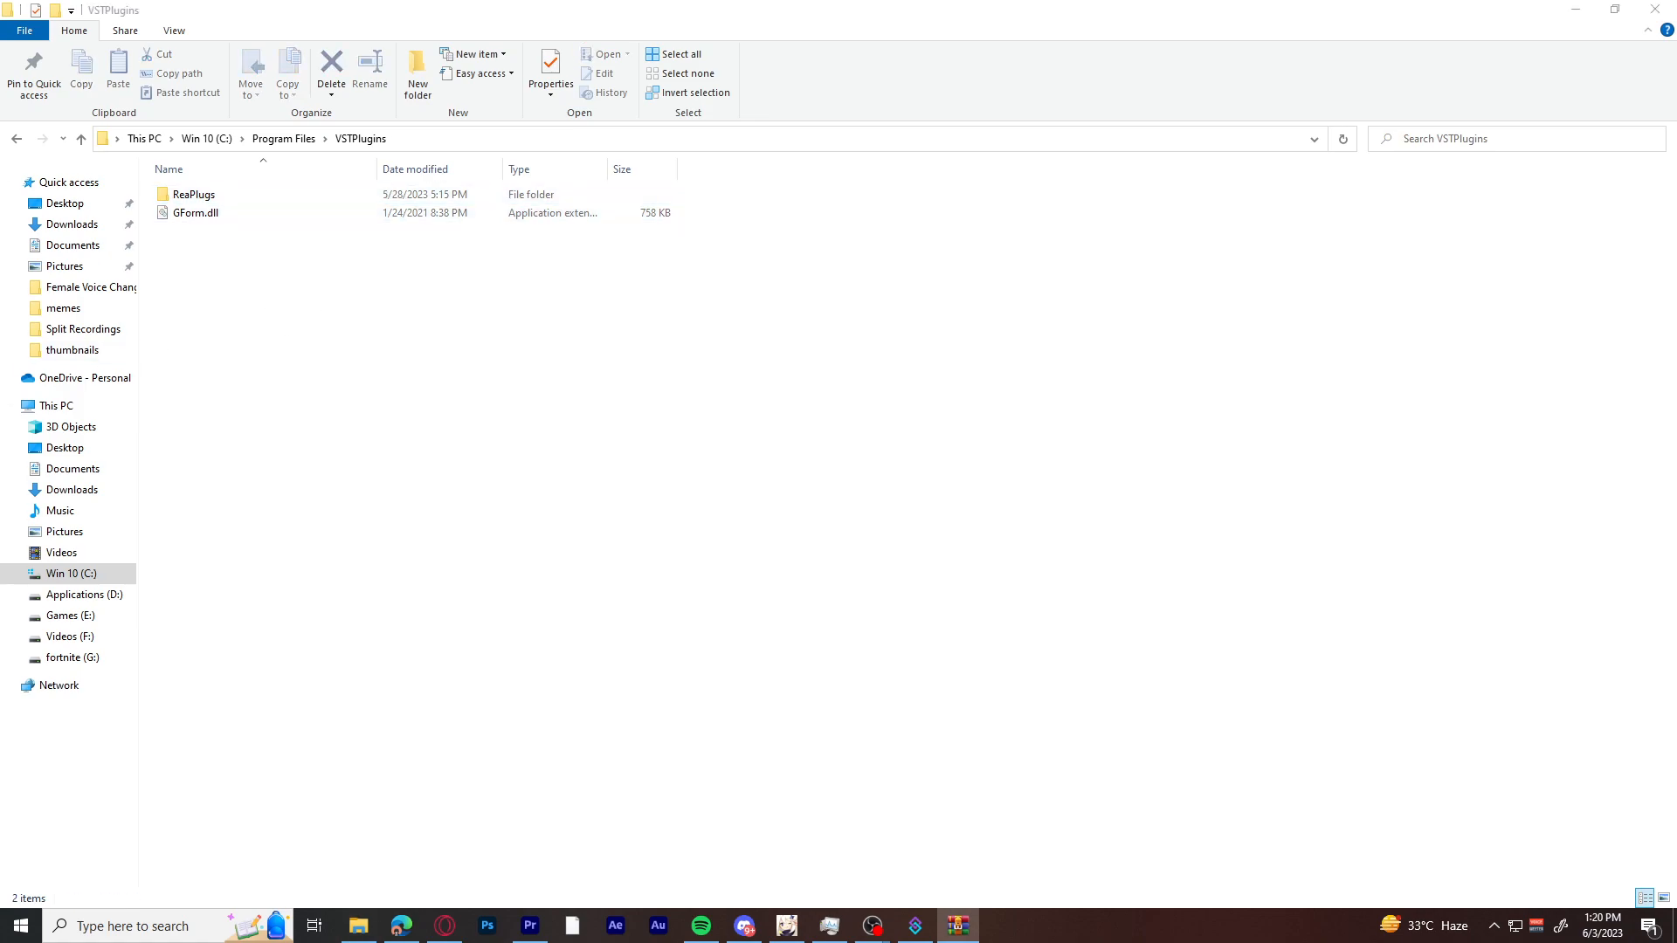
click(482, 432)
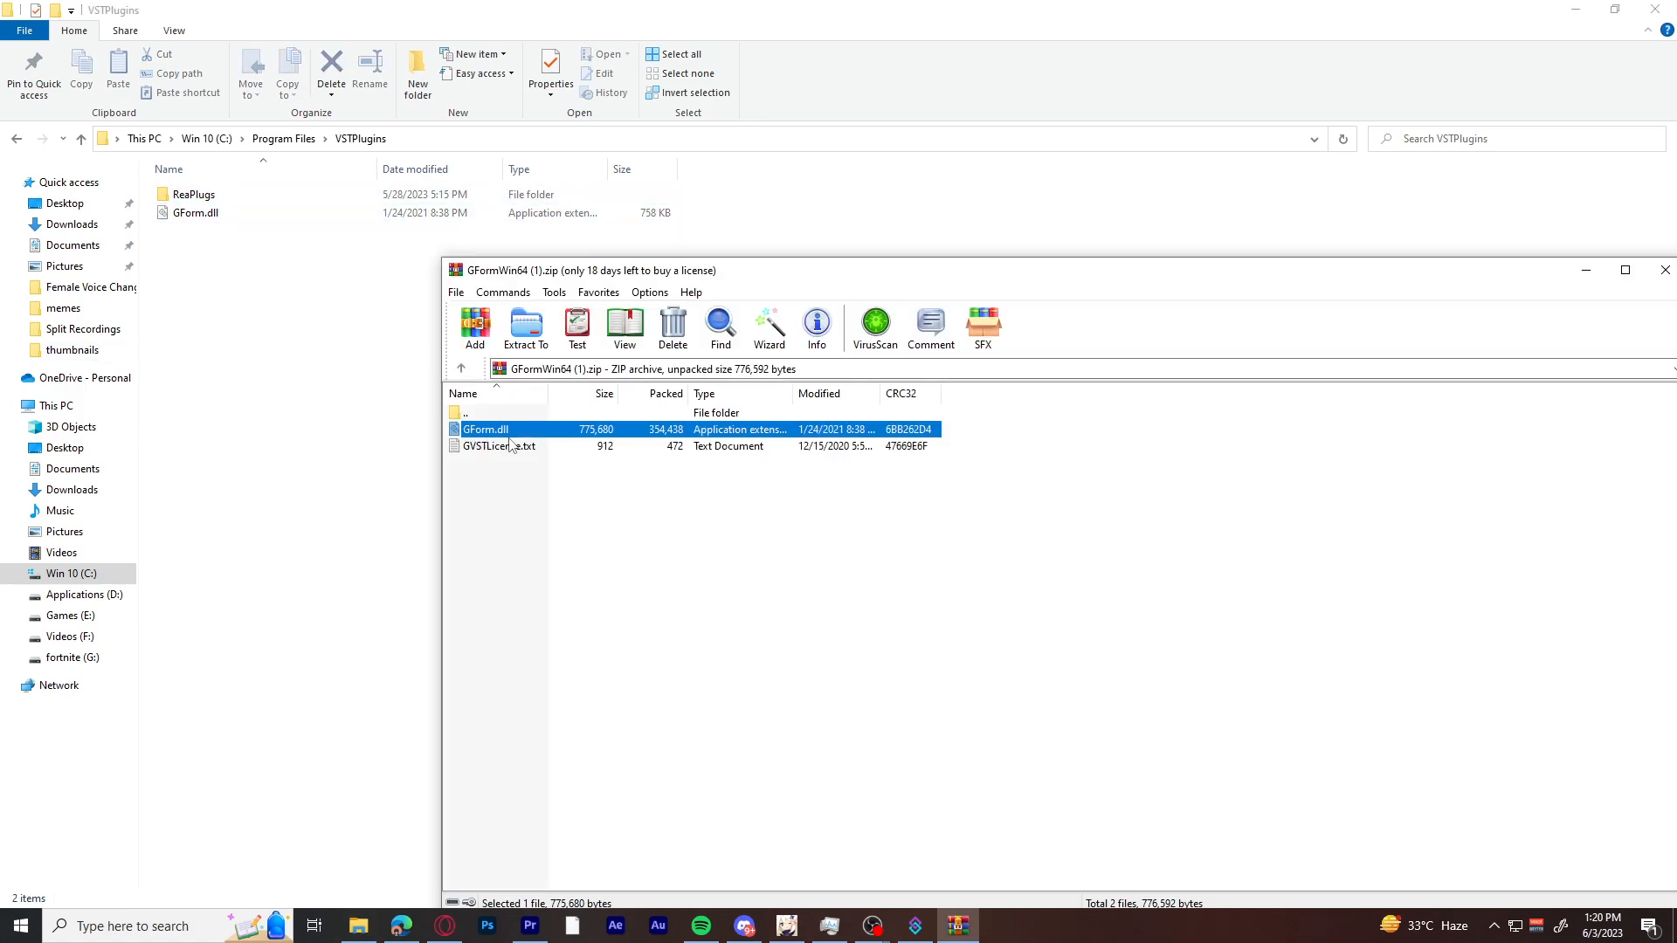
drag(487, 436, 292, 313)
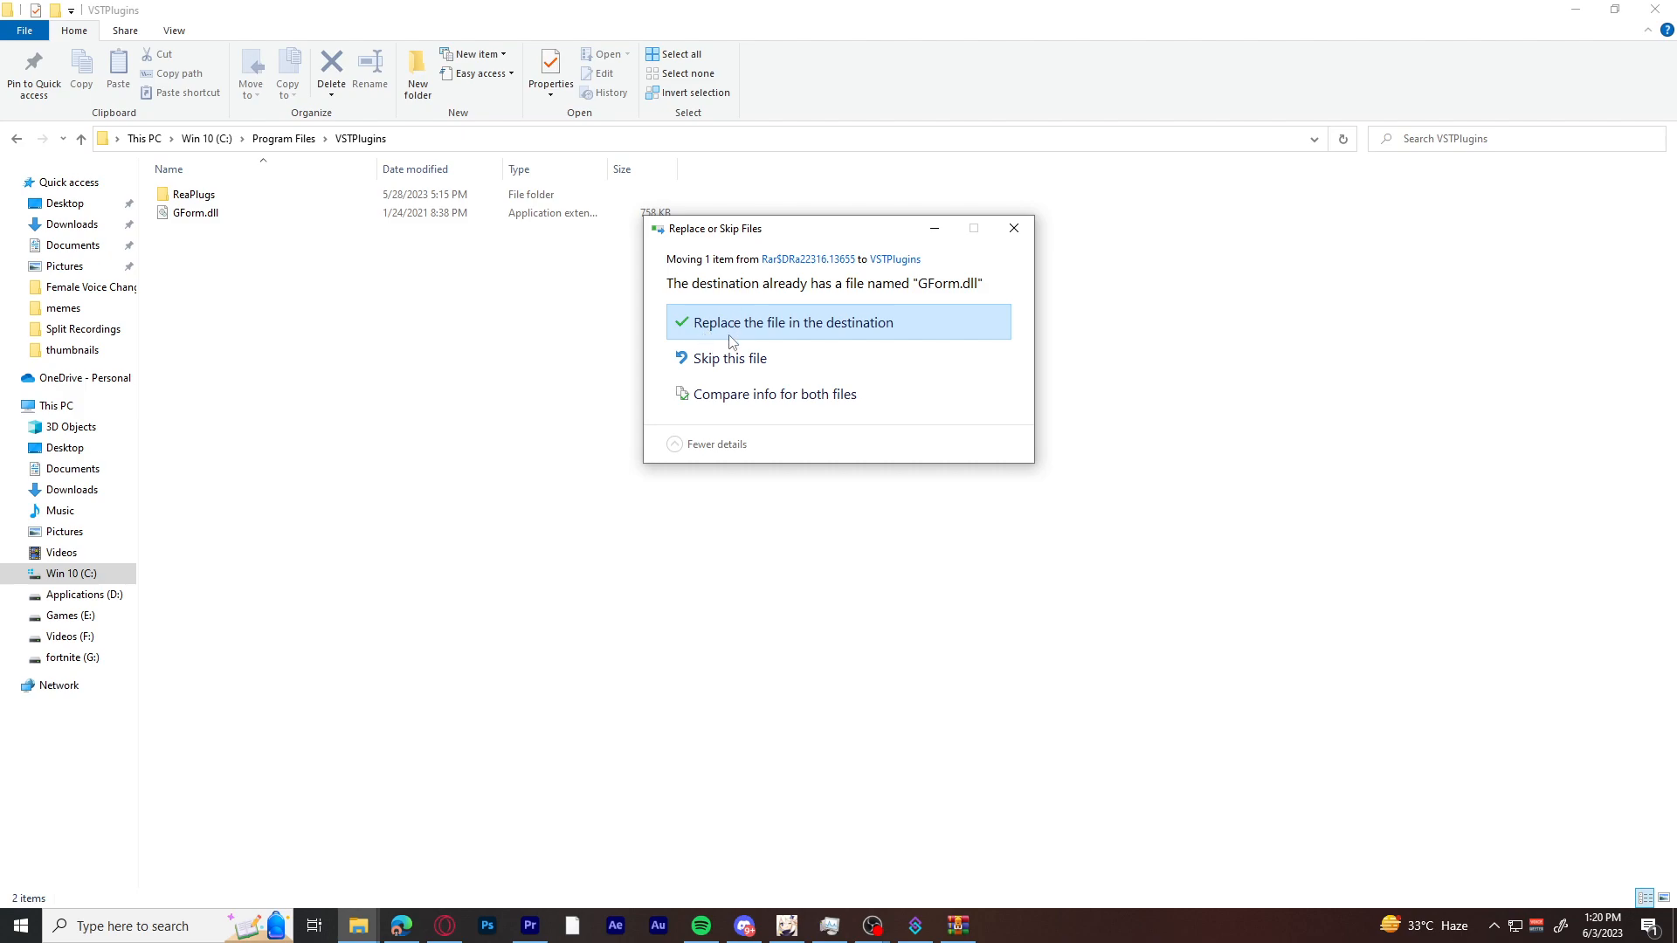
click(1015, 230)
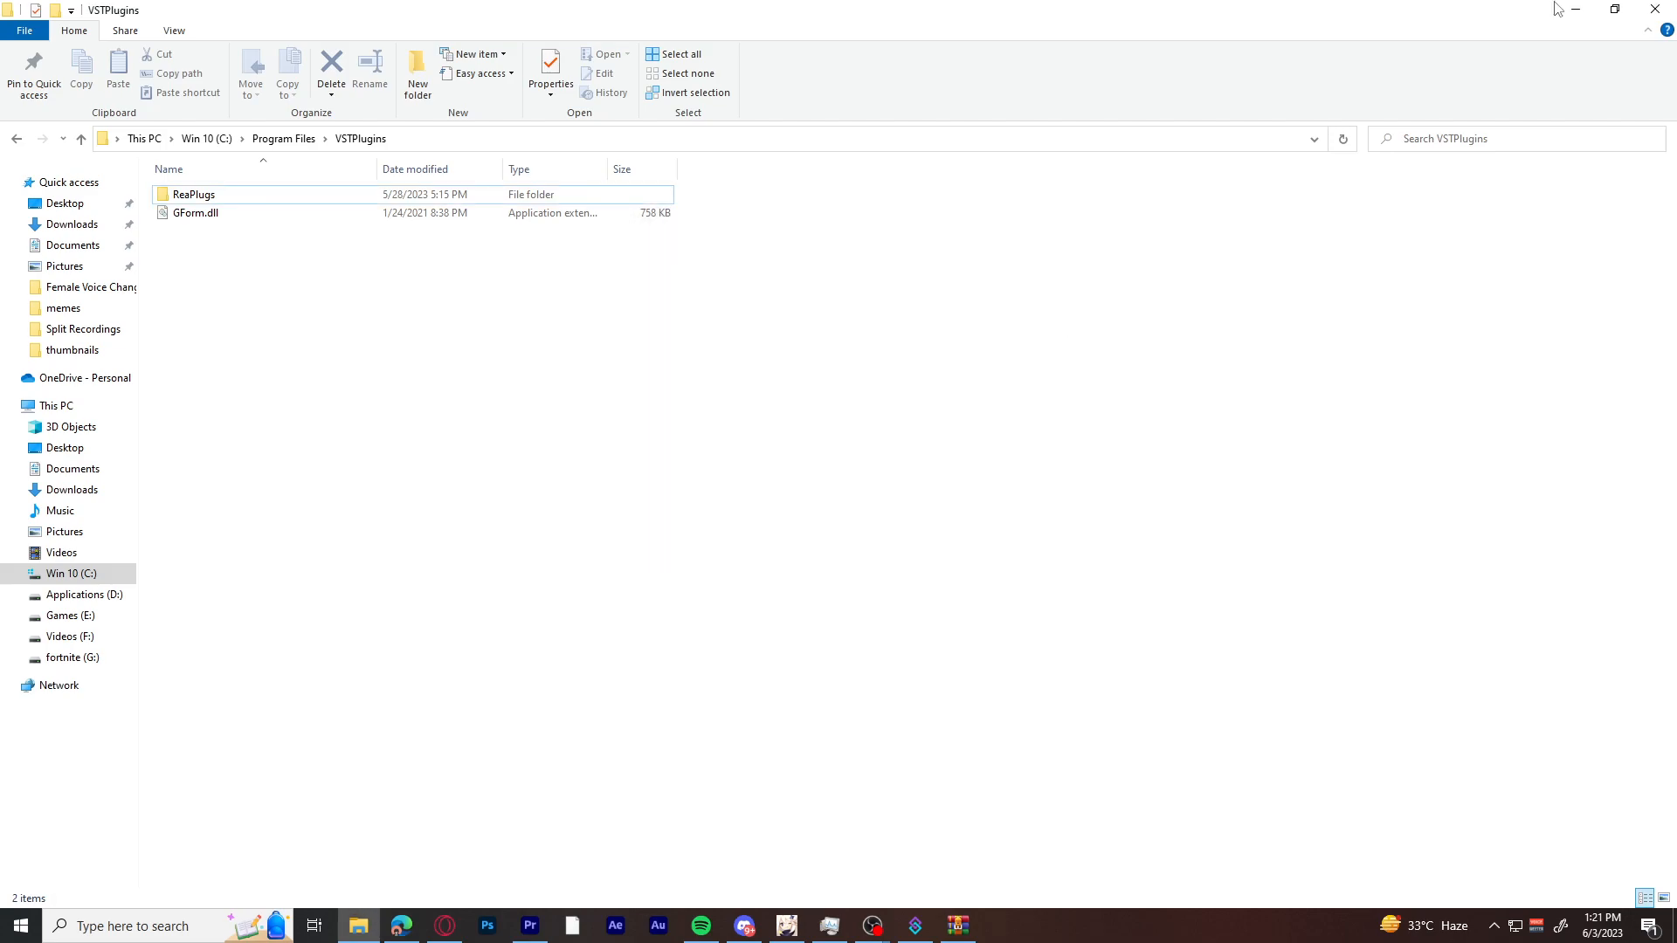
Switch to OBS, check the Mic's VST 2.x plug-in list for GForm, and close the filters window.
mouse_move(872, 925)
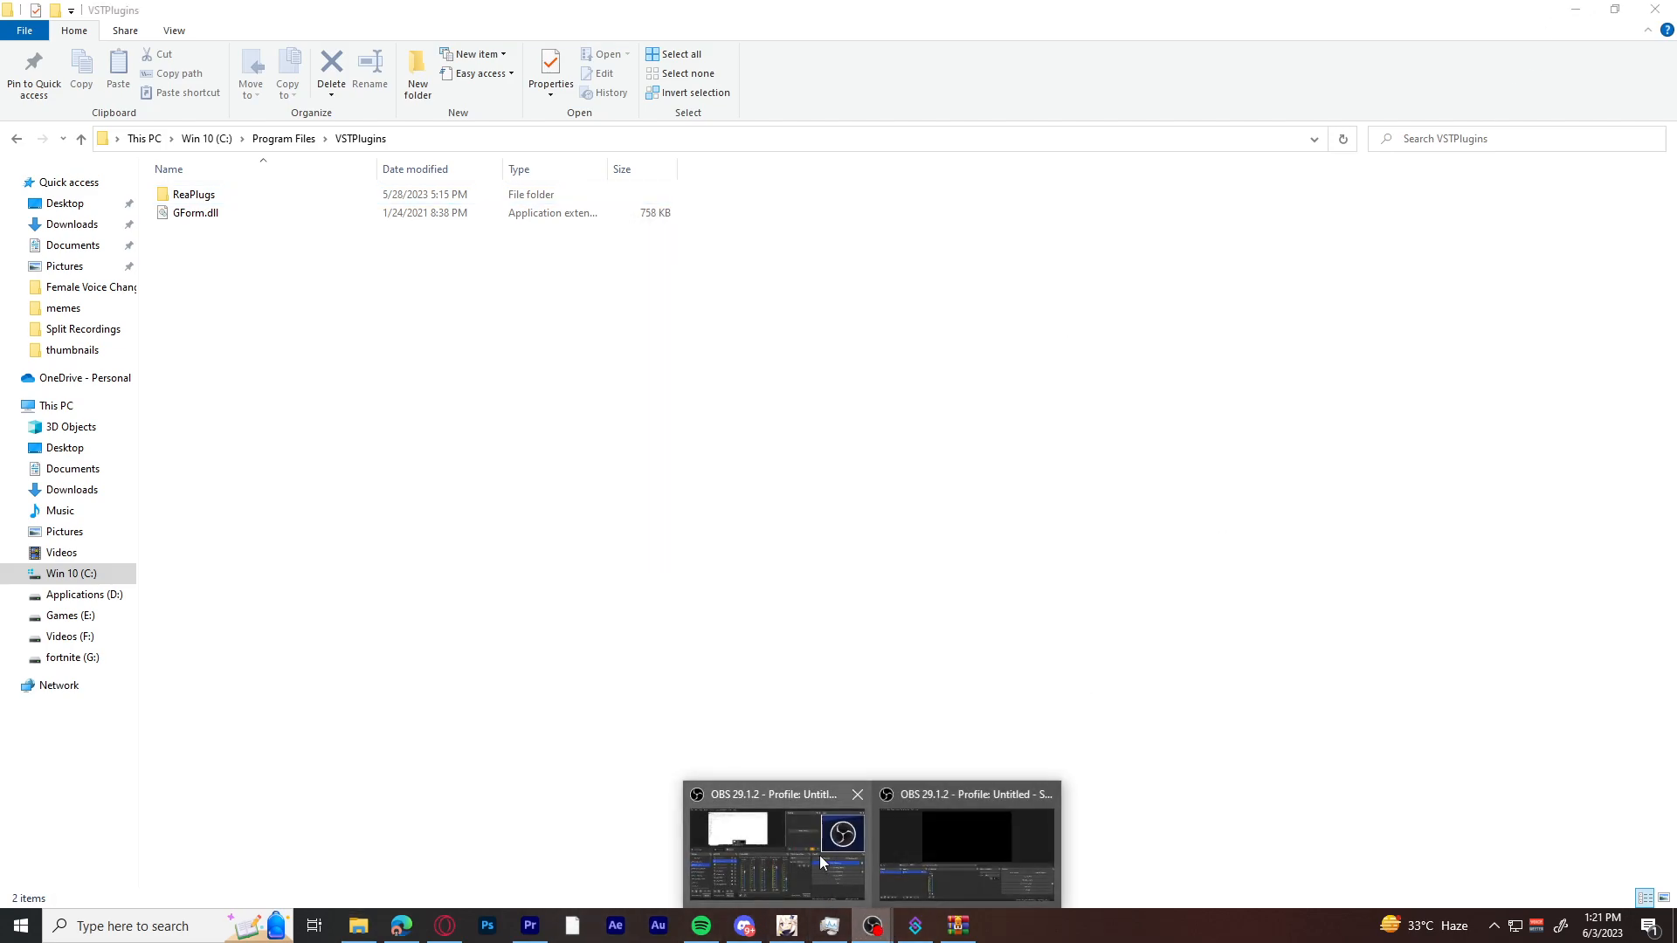
click(752, 839)
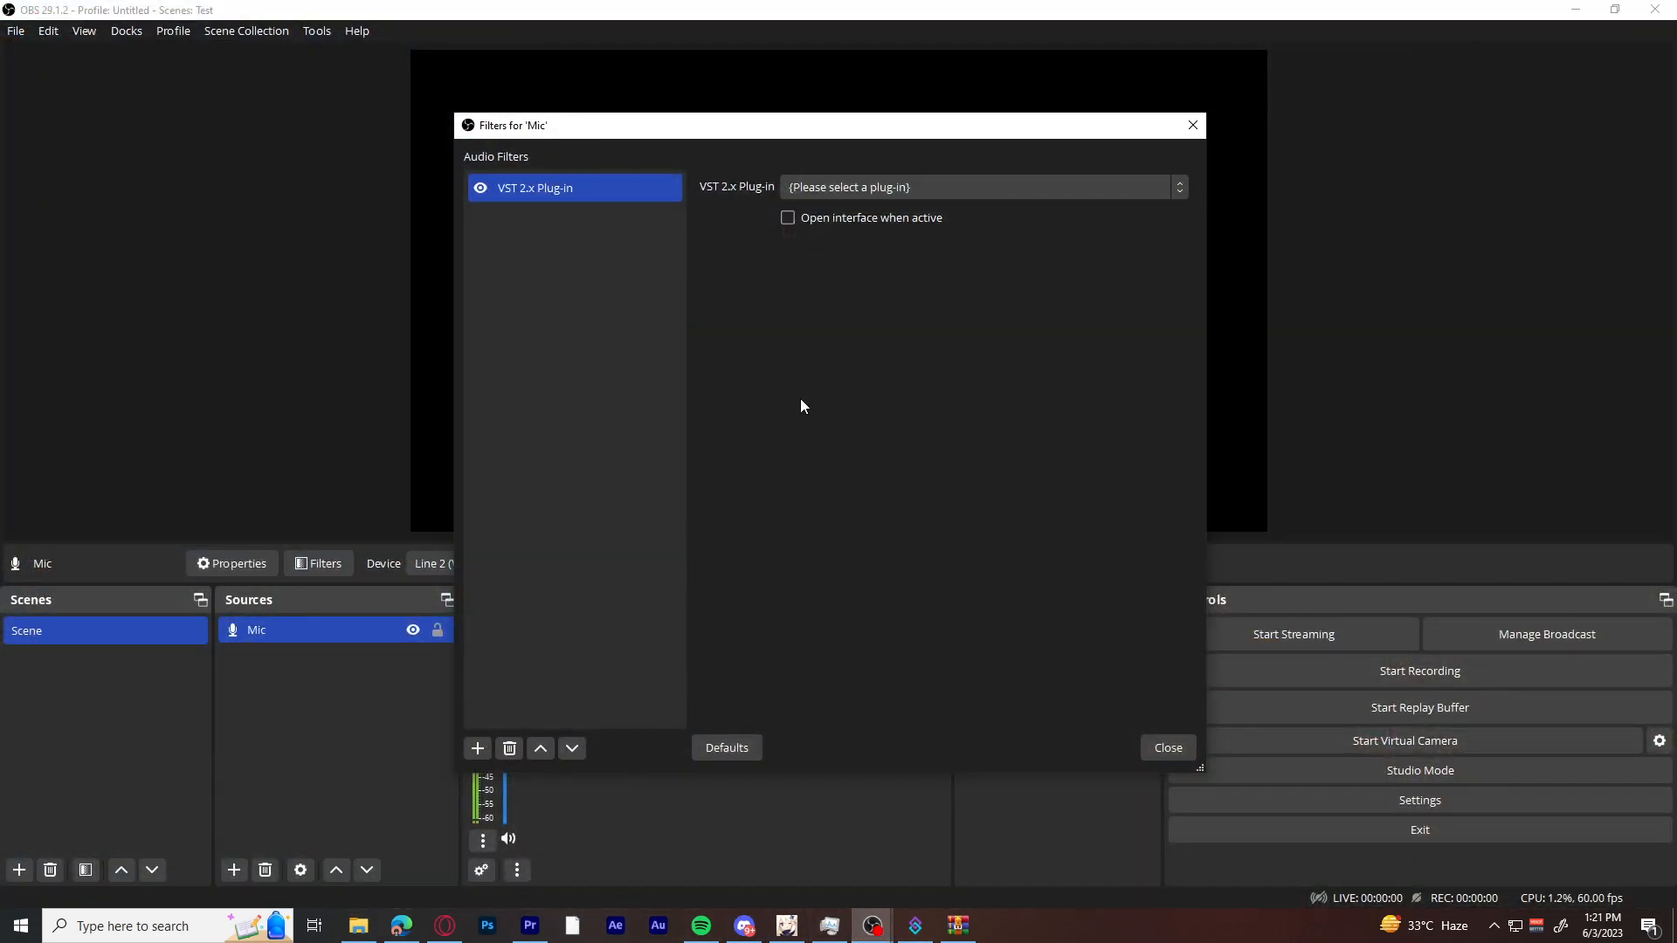
click(840, 189)
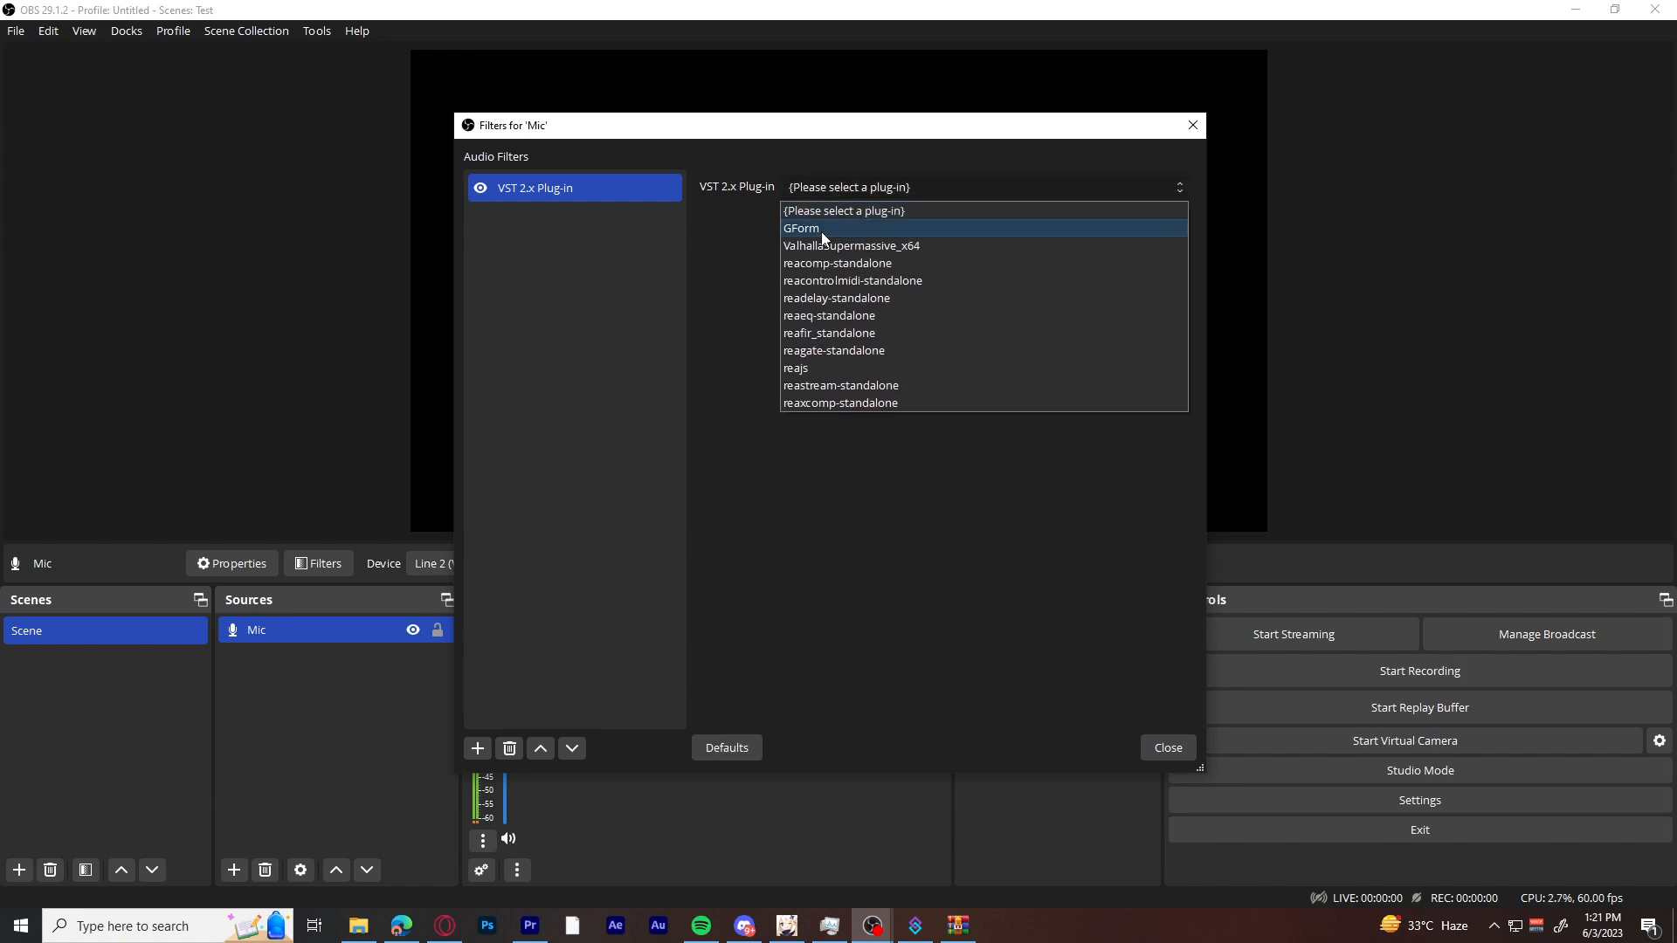
click(821, 229)
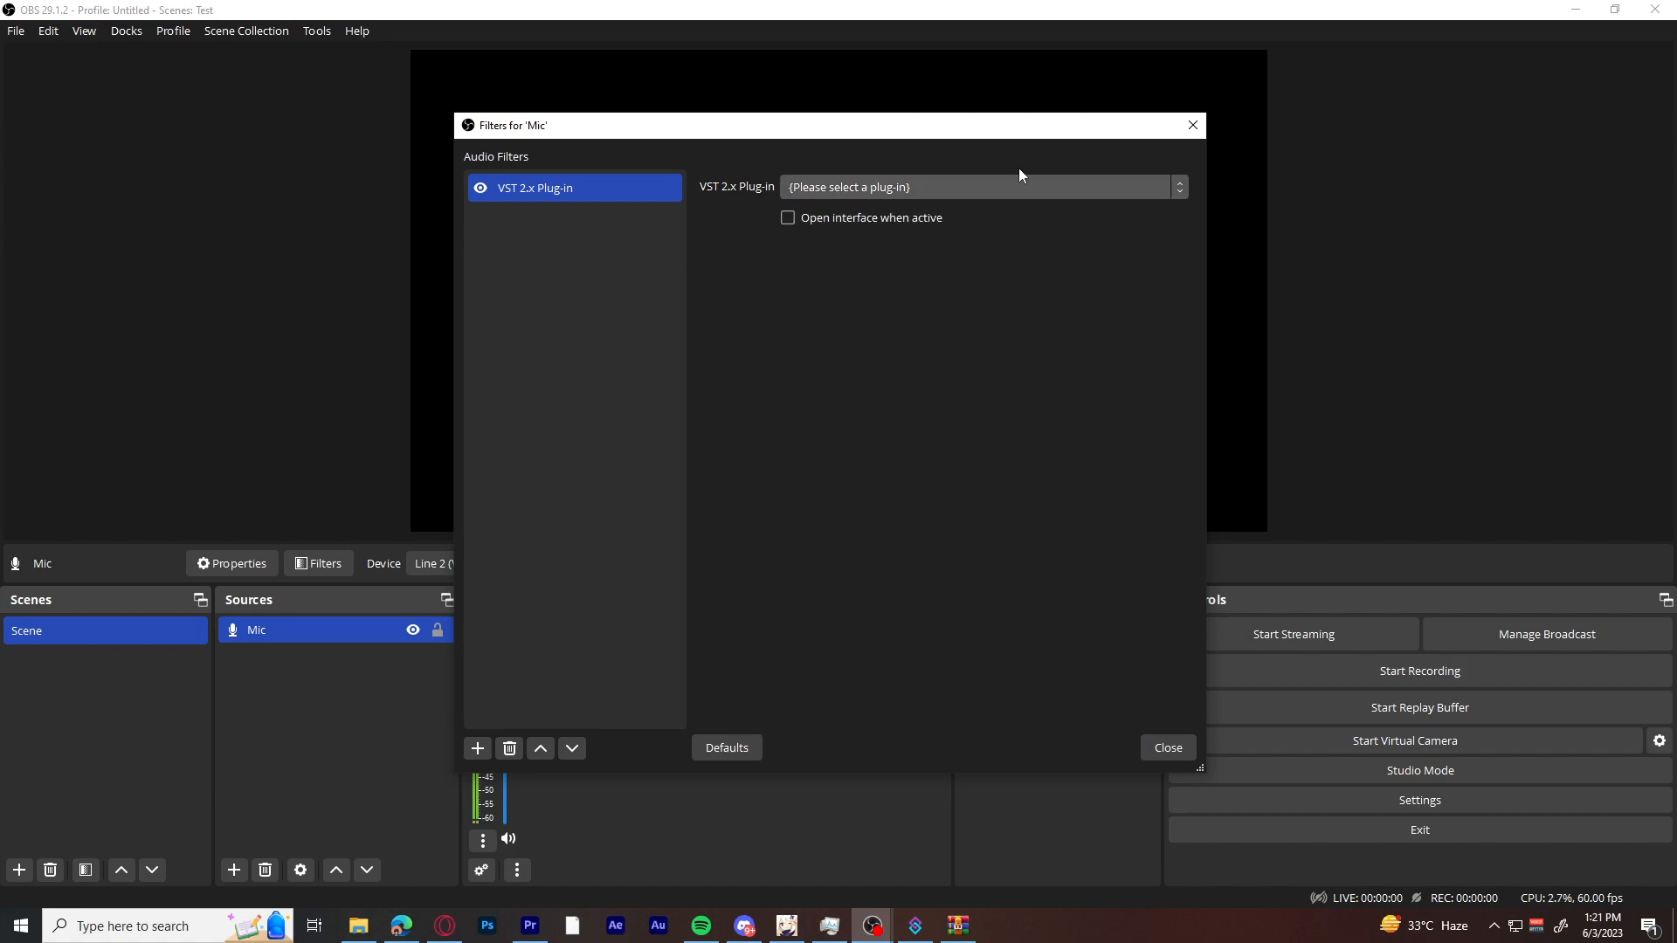
click(1193, 125)
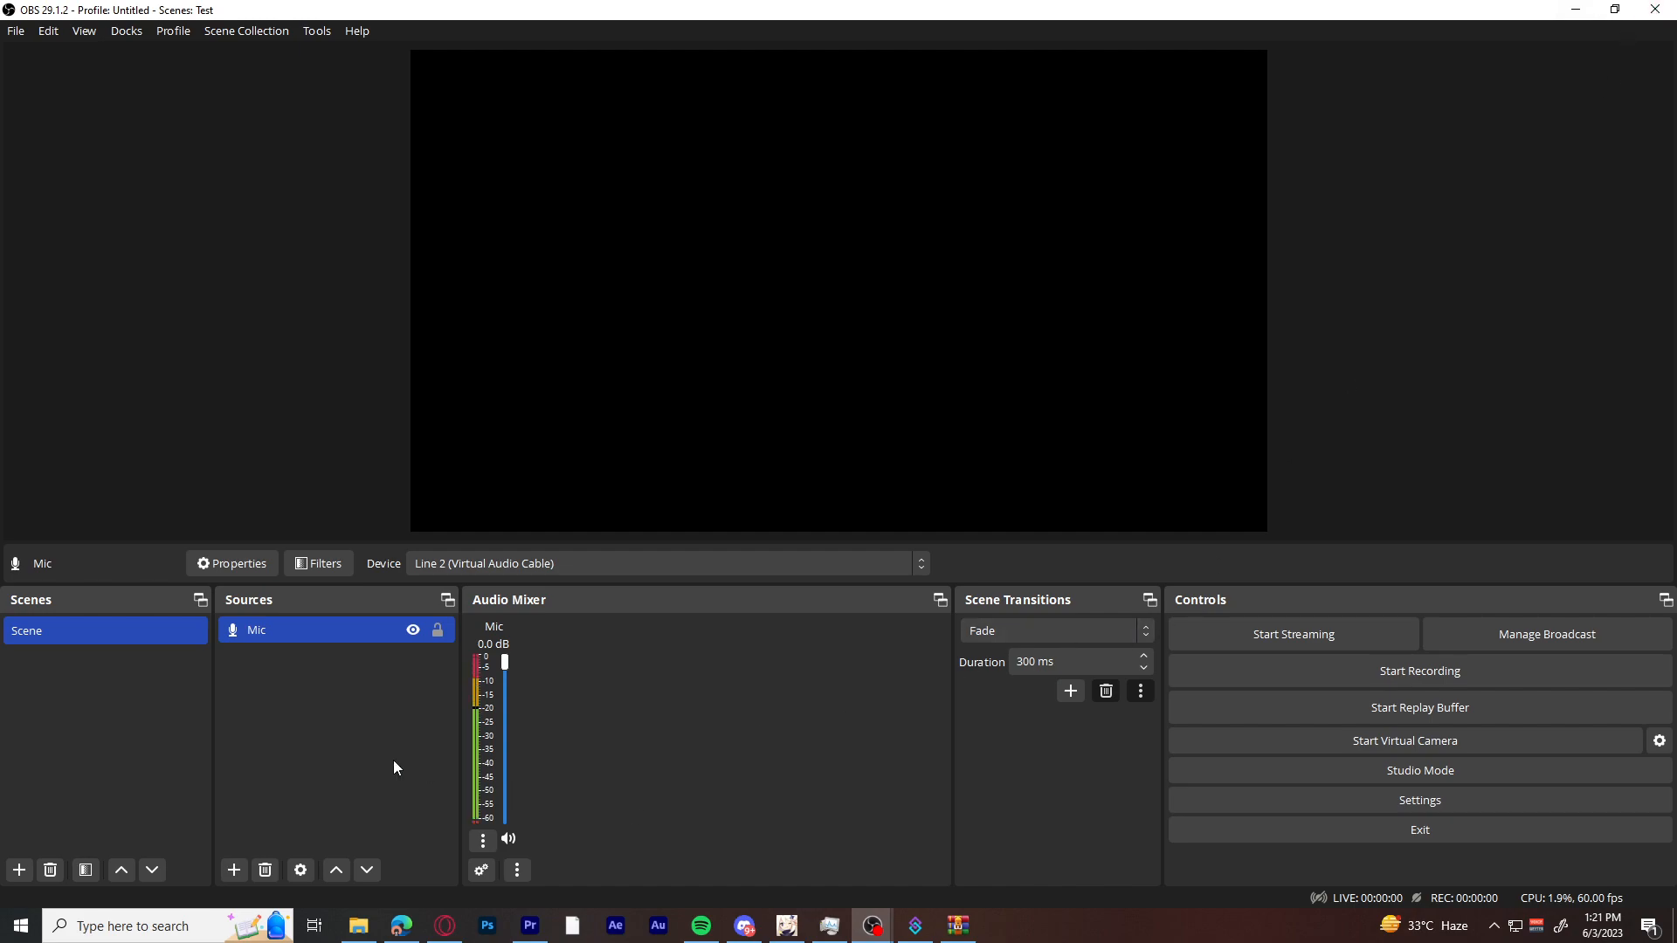
Set the Mic's audio monitoring to Monitor and Output in the advanced audio properties.
click(292, 690)
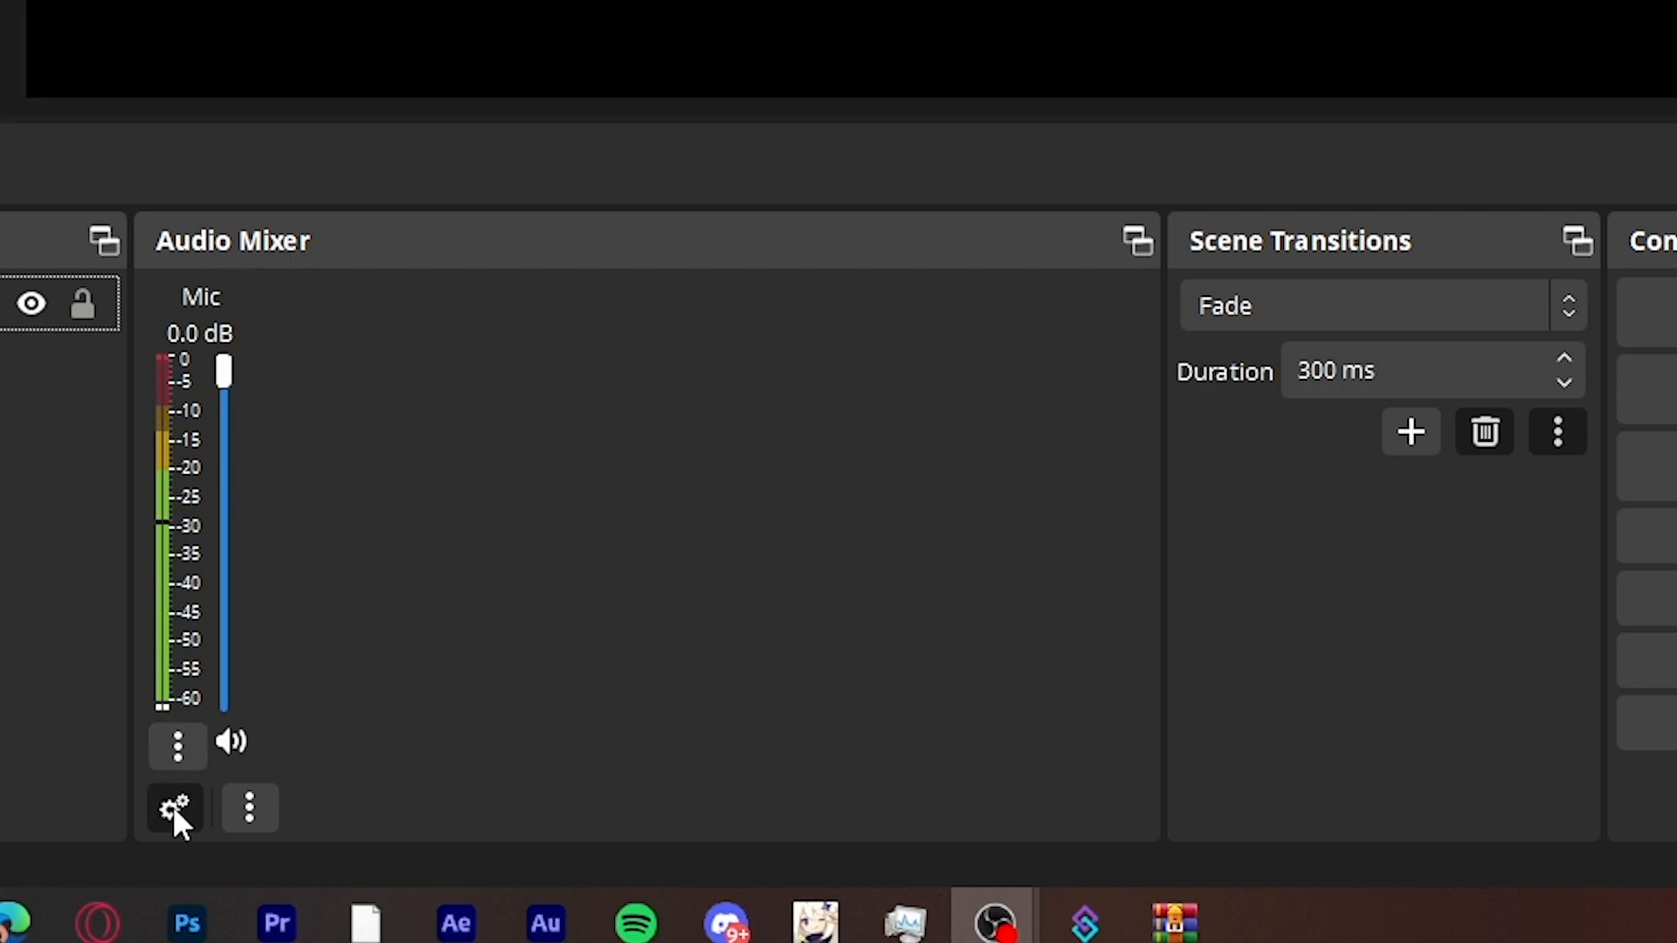
click(175, 810)
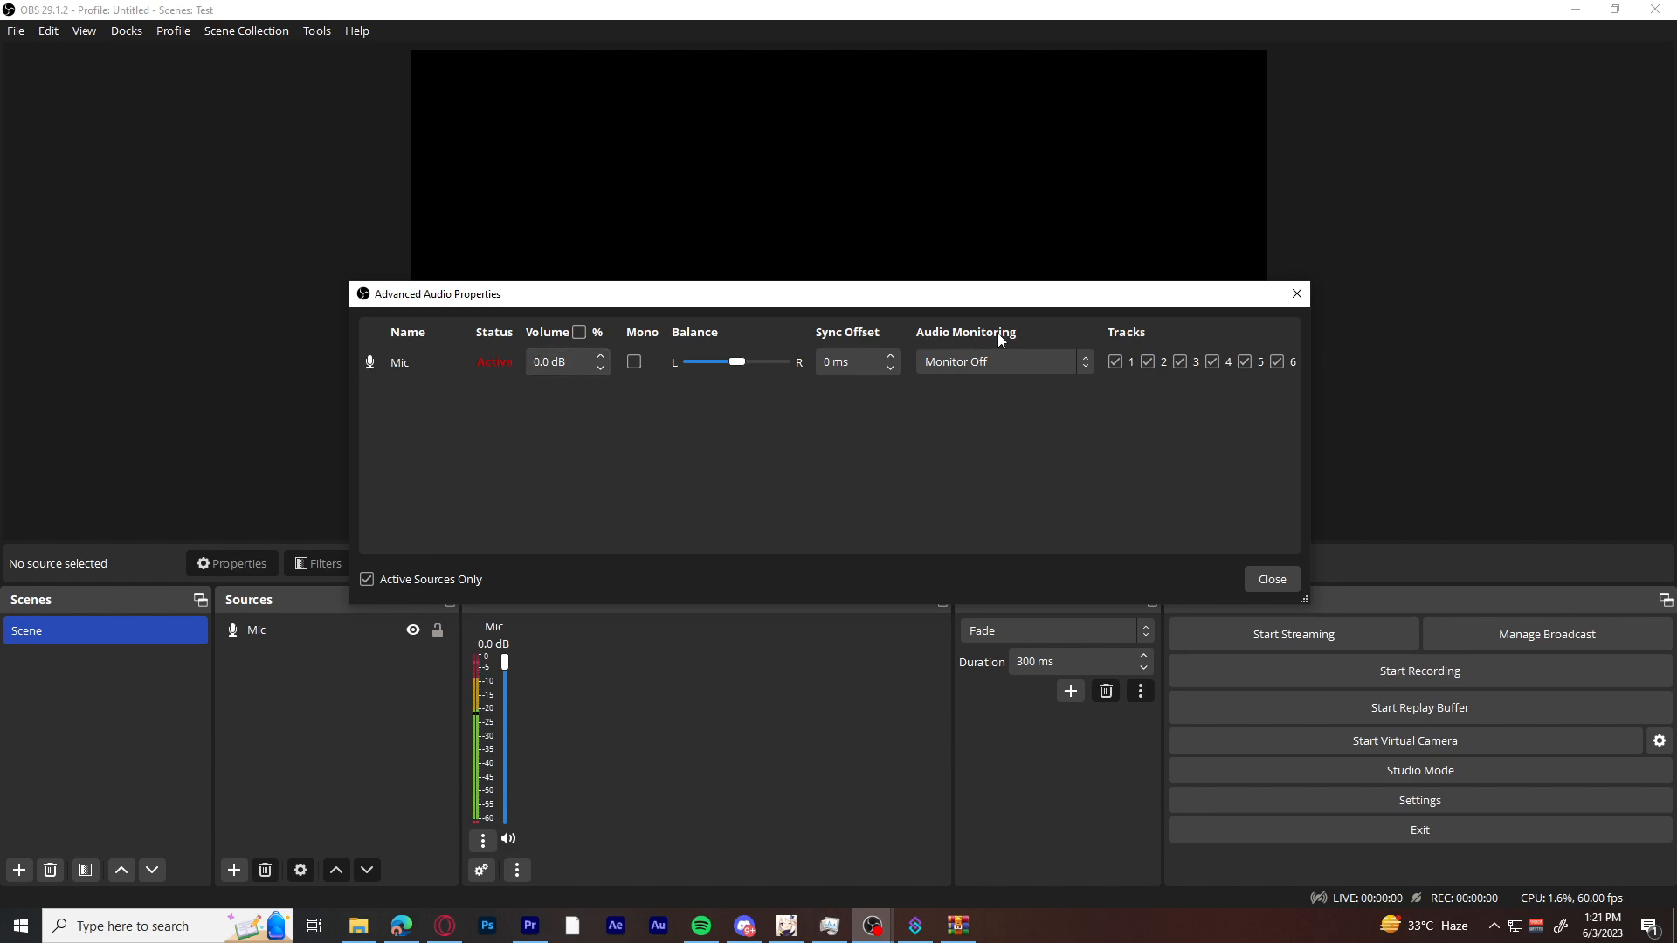
click(985, 362)
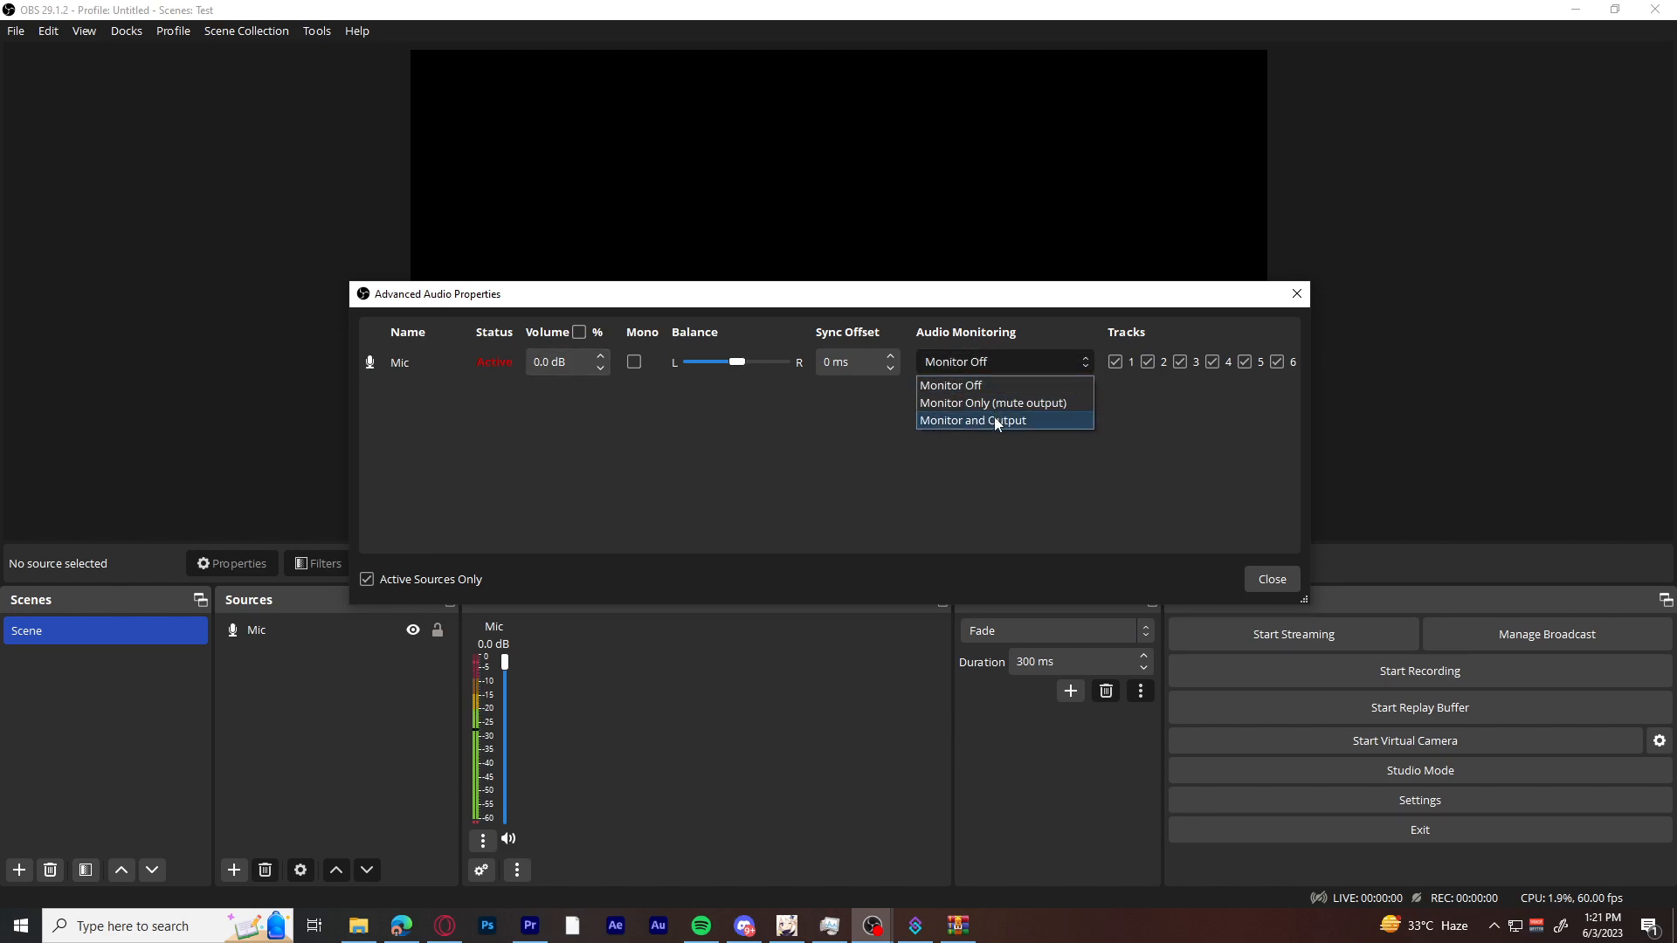
click(996, 421)
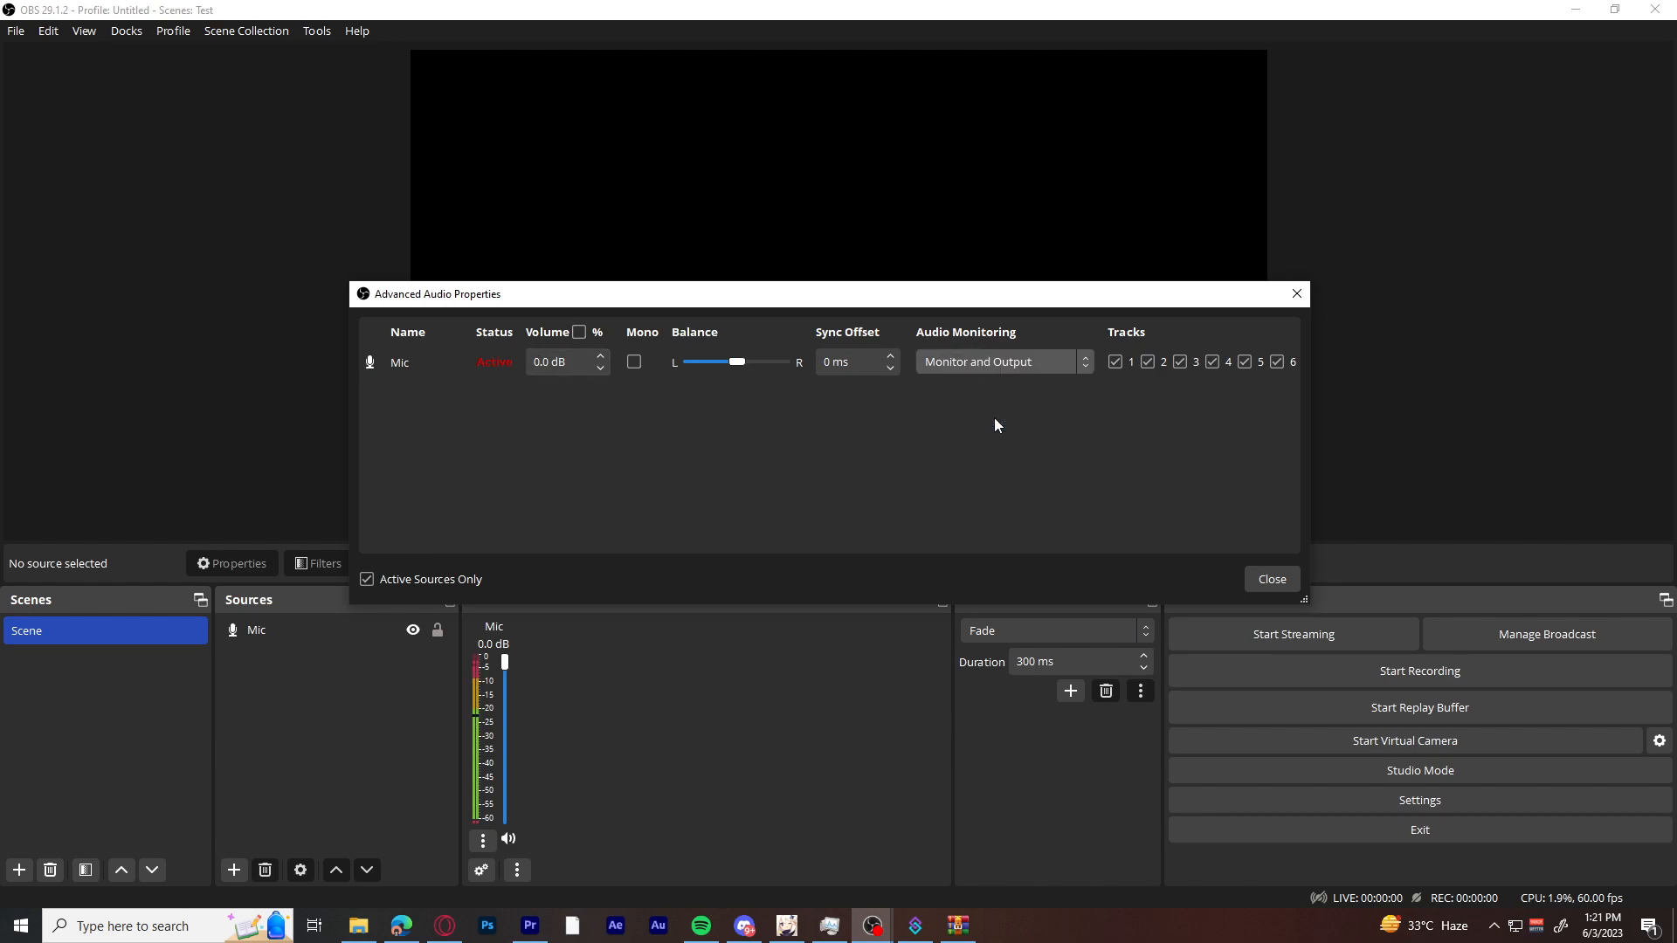
click(1274, 581)
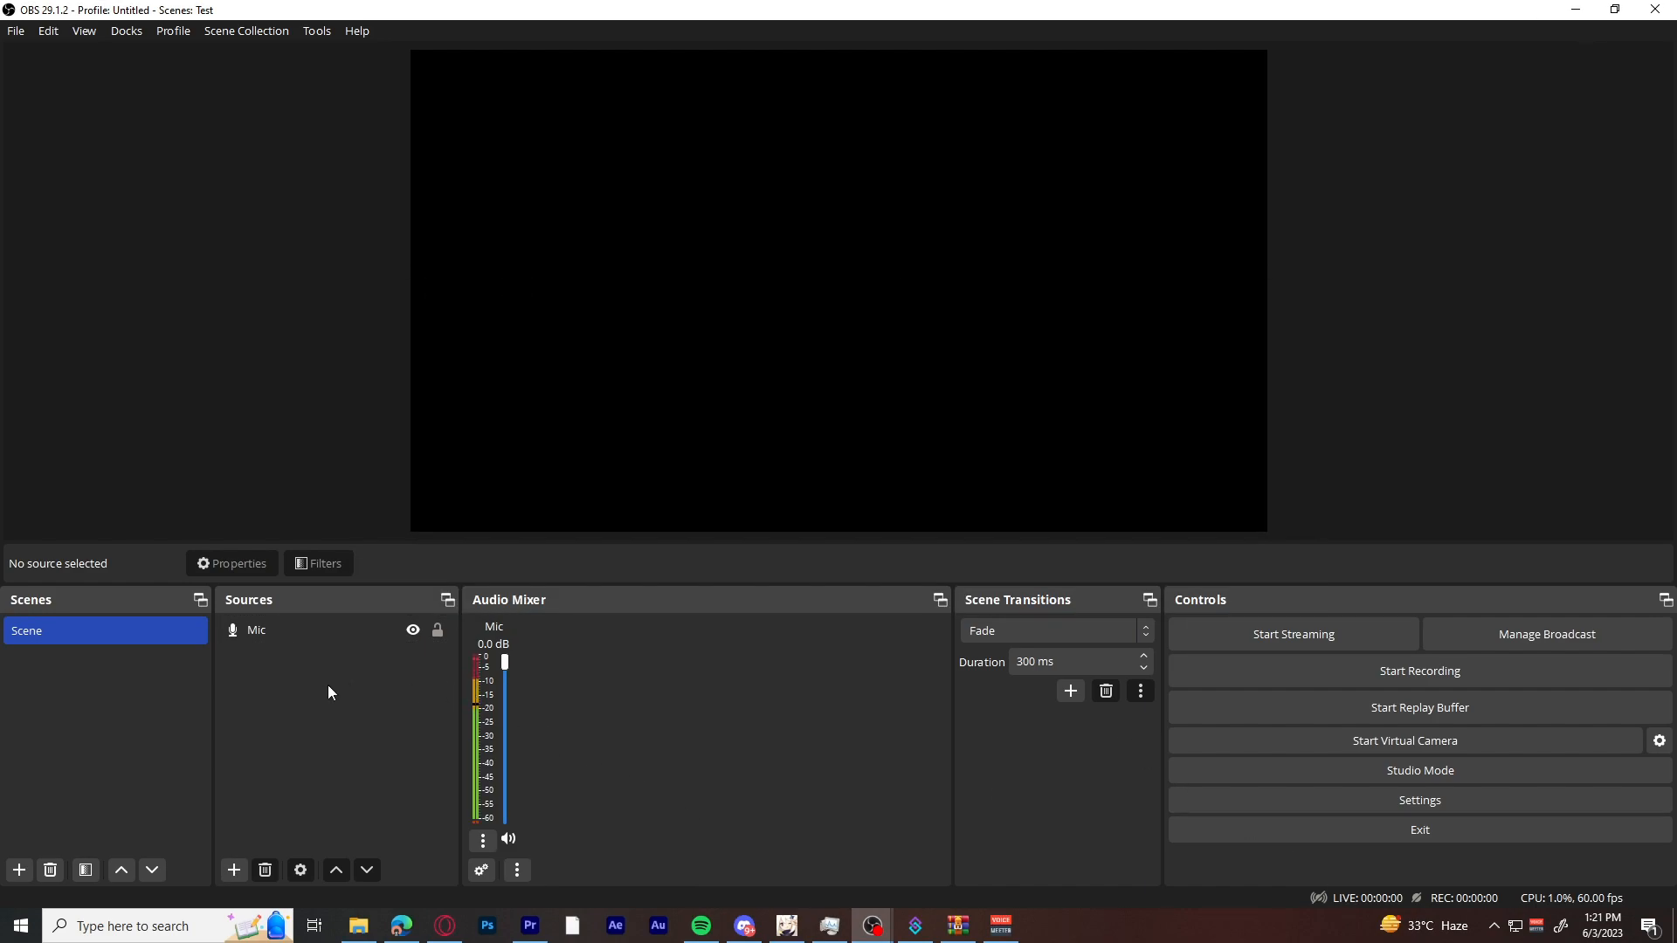
Open the Mic source's filters and choose GForm as the plug-in for its VST 2.x Plug-in filter.
click(298, 632)
click(313, 569)
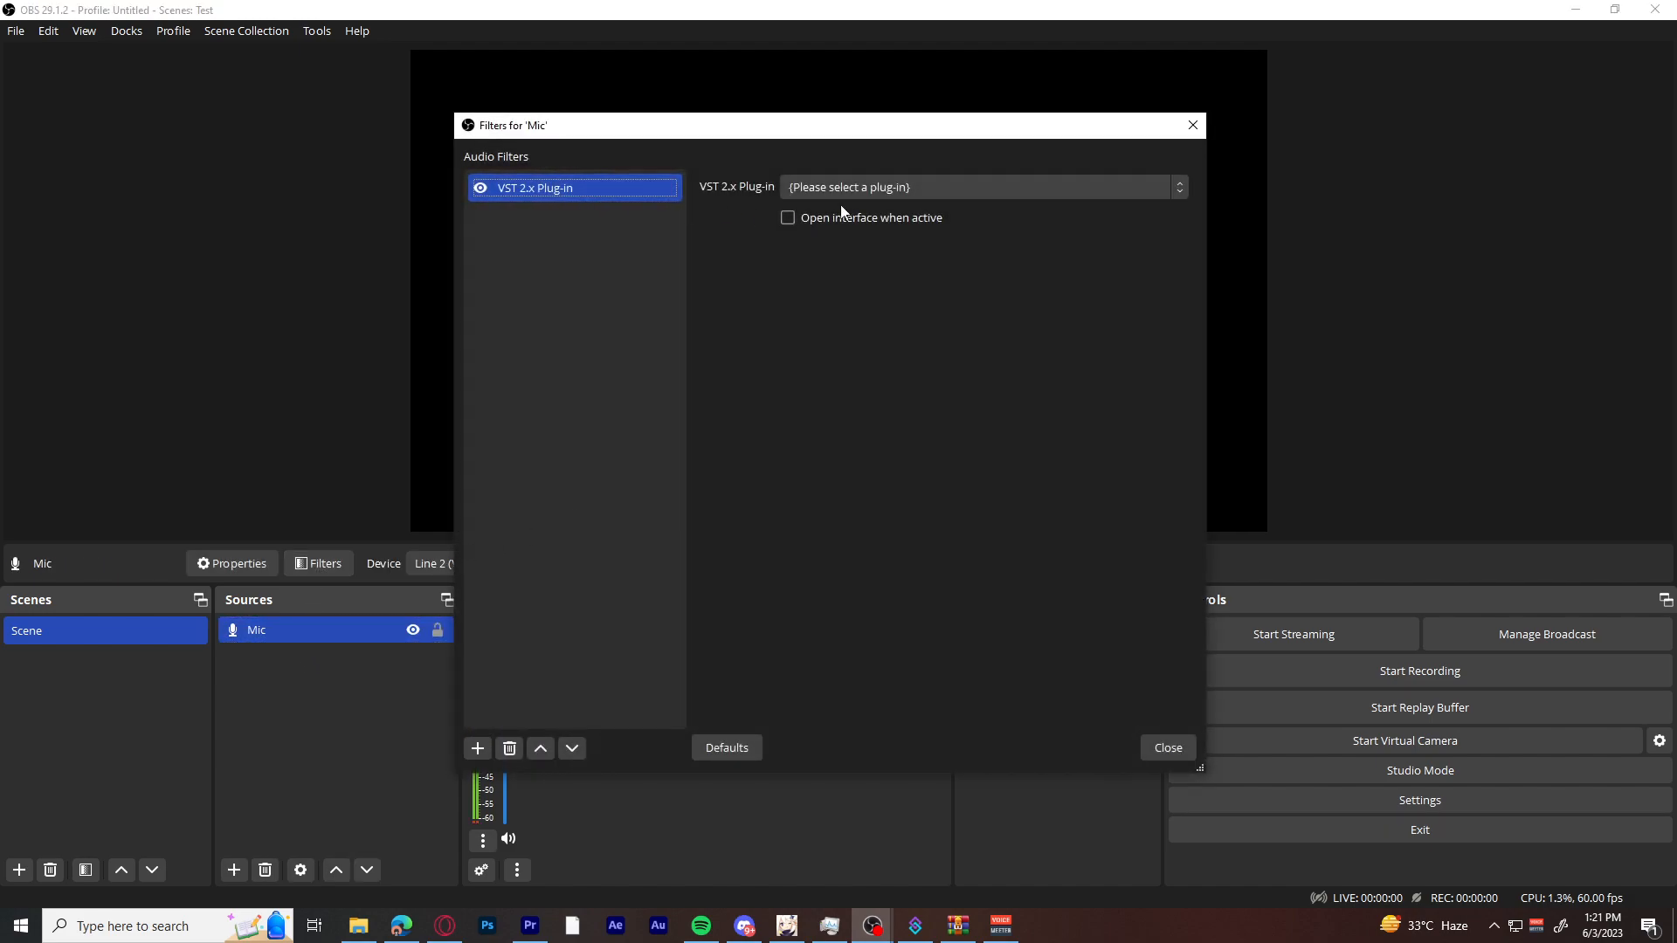
click(809, 196)
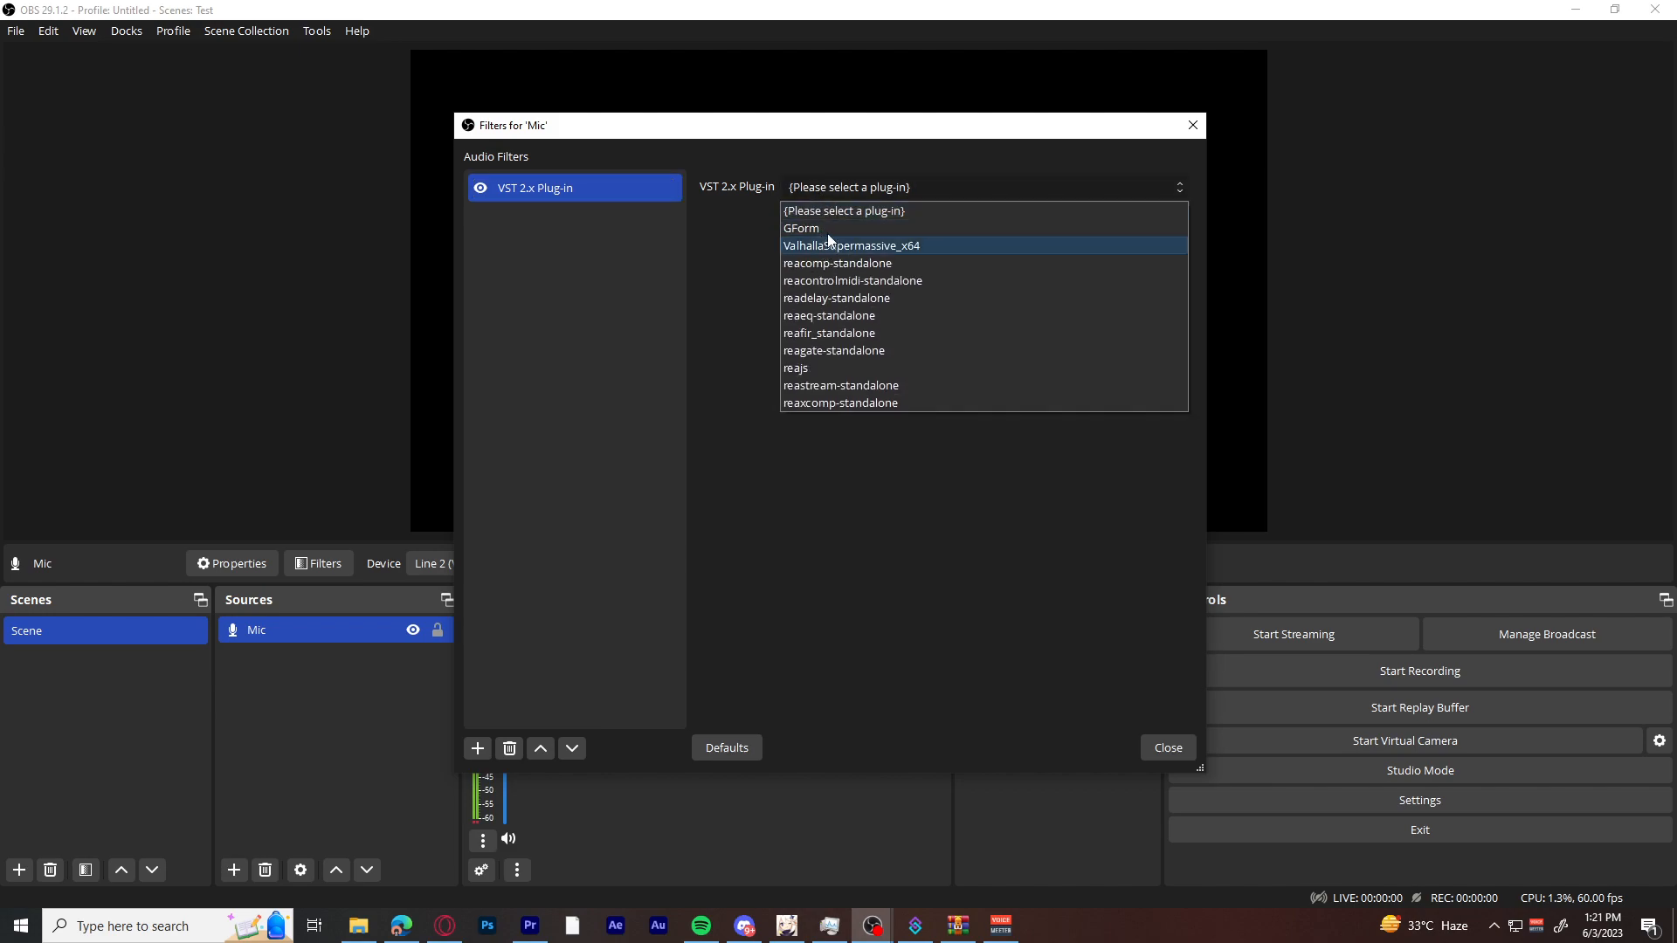
click(826, 232)
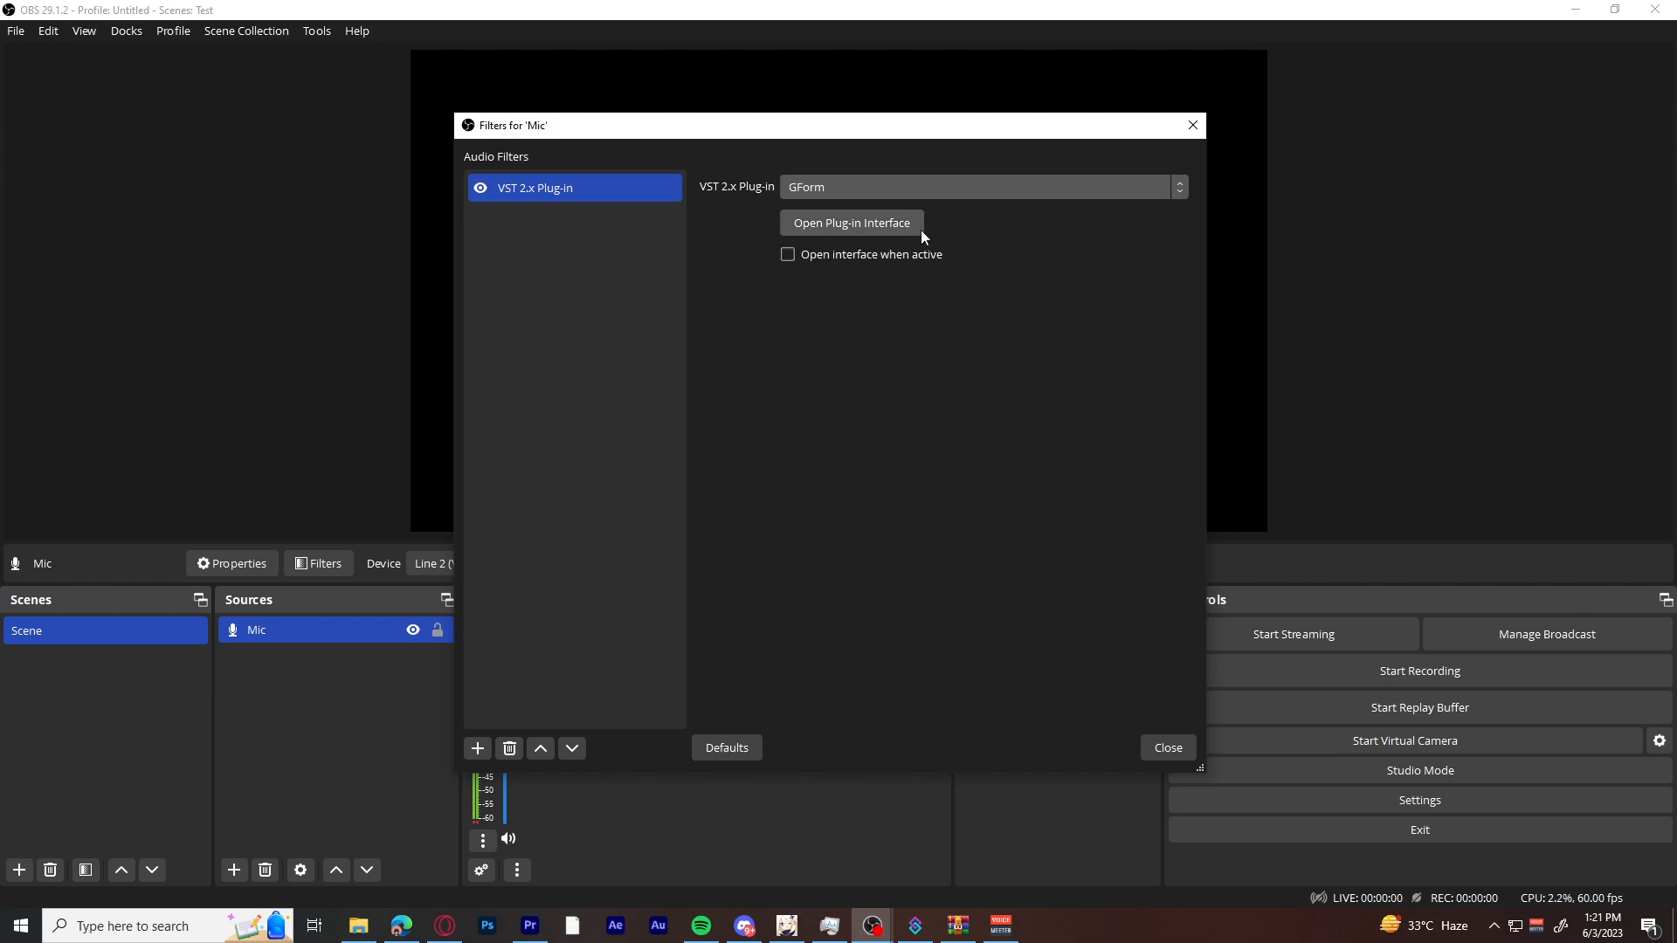
click(942, 194)
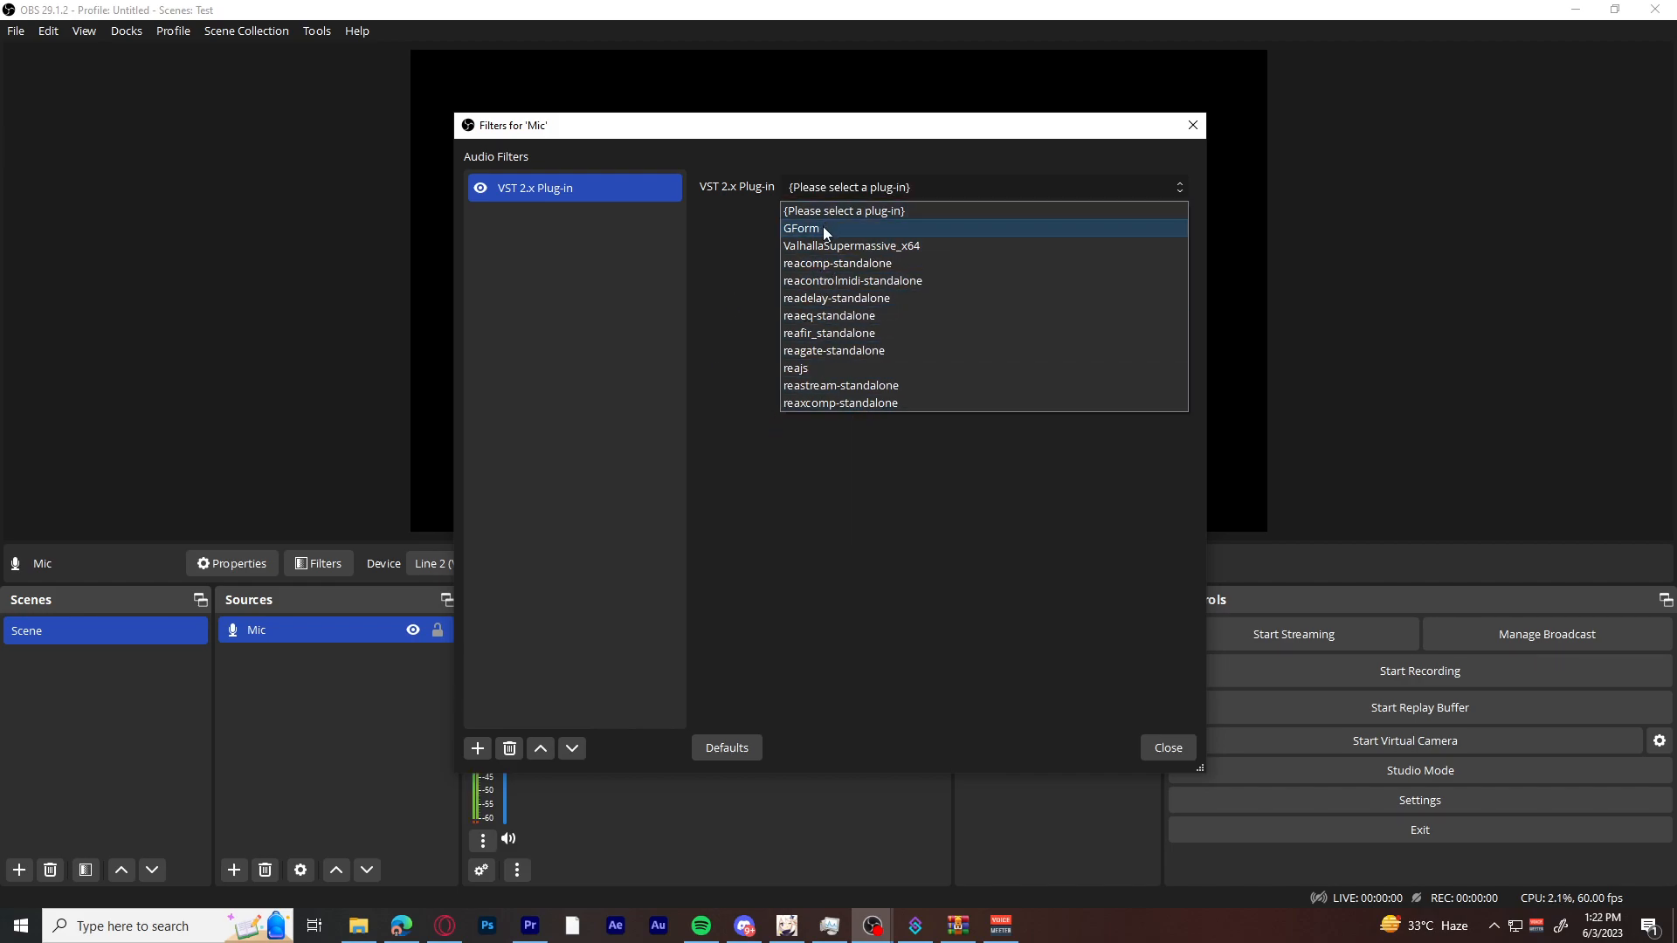
click(825, 230)
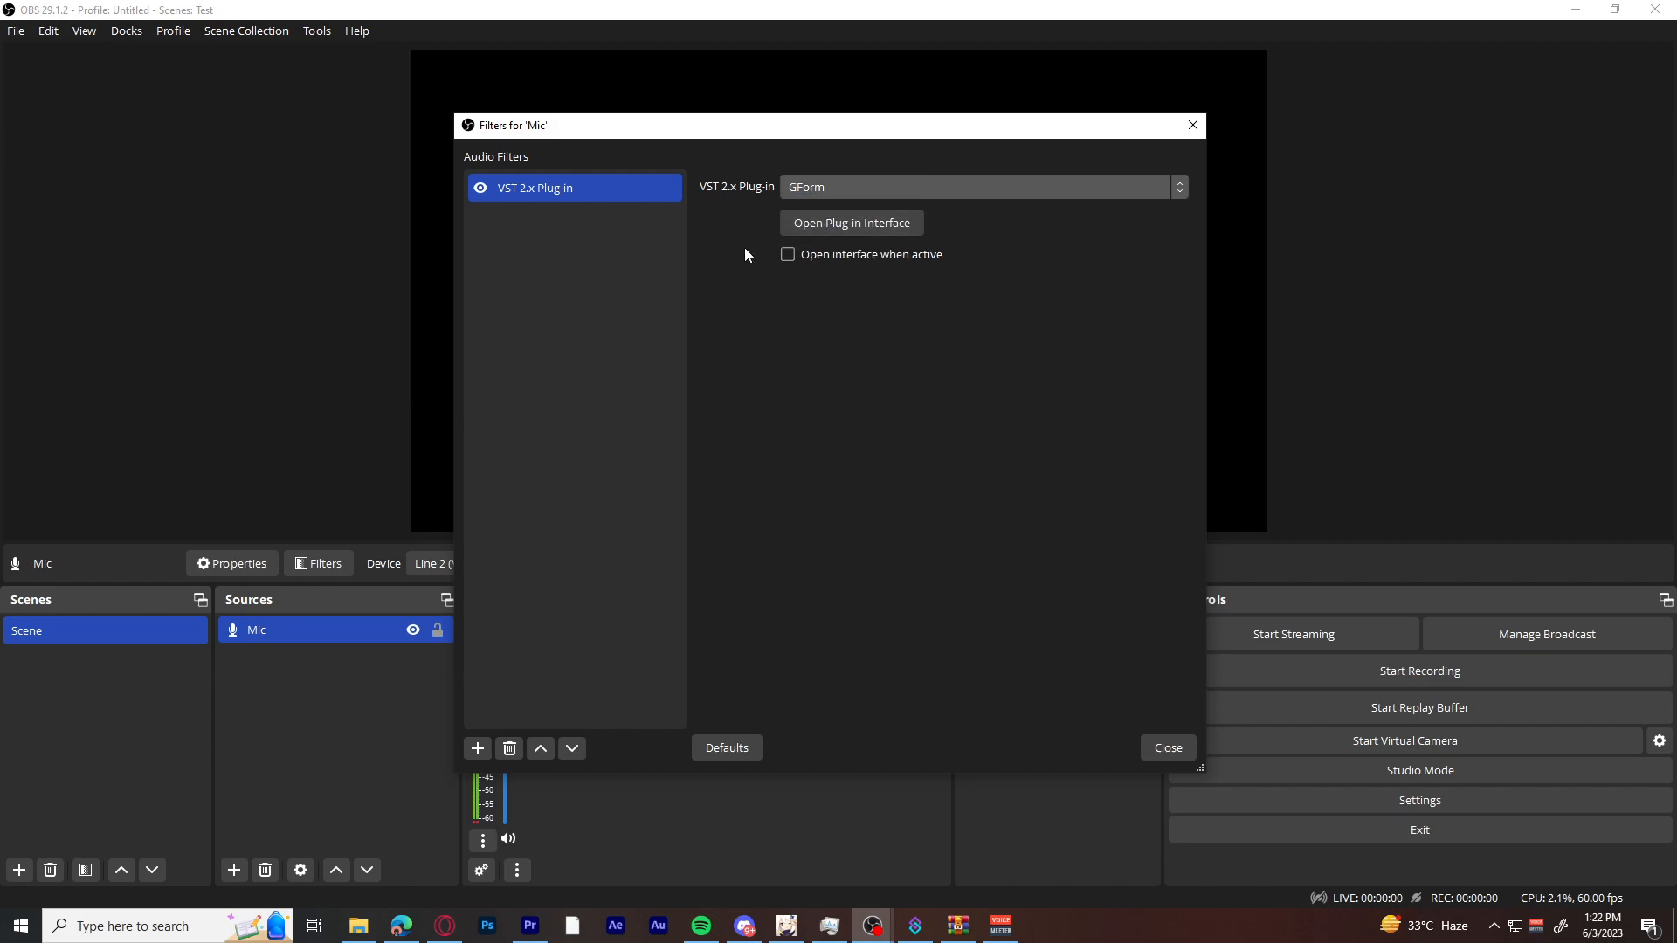
Open the GForm plug-in interface, turn the Pitch up and set Formant to 4.
click(830, 231)
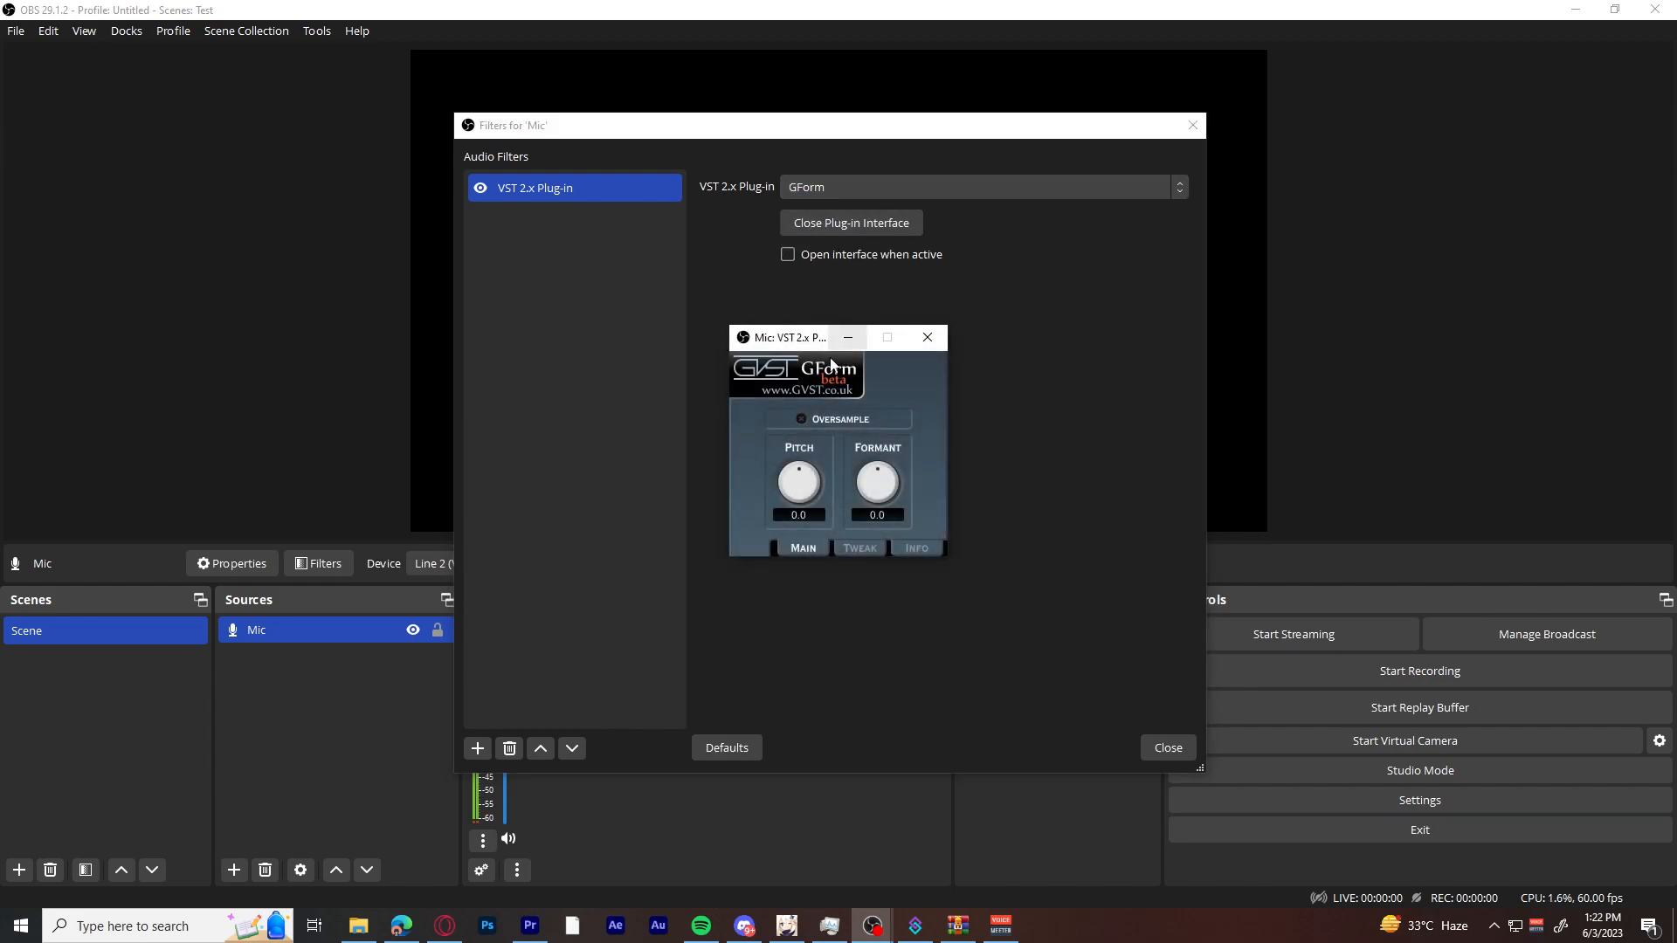
drag(801, 494, 812, 408)
click(877, 515)
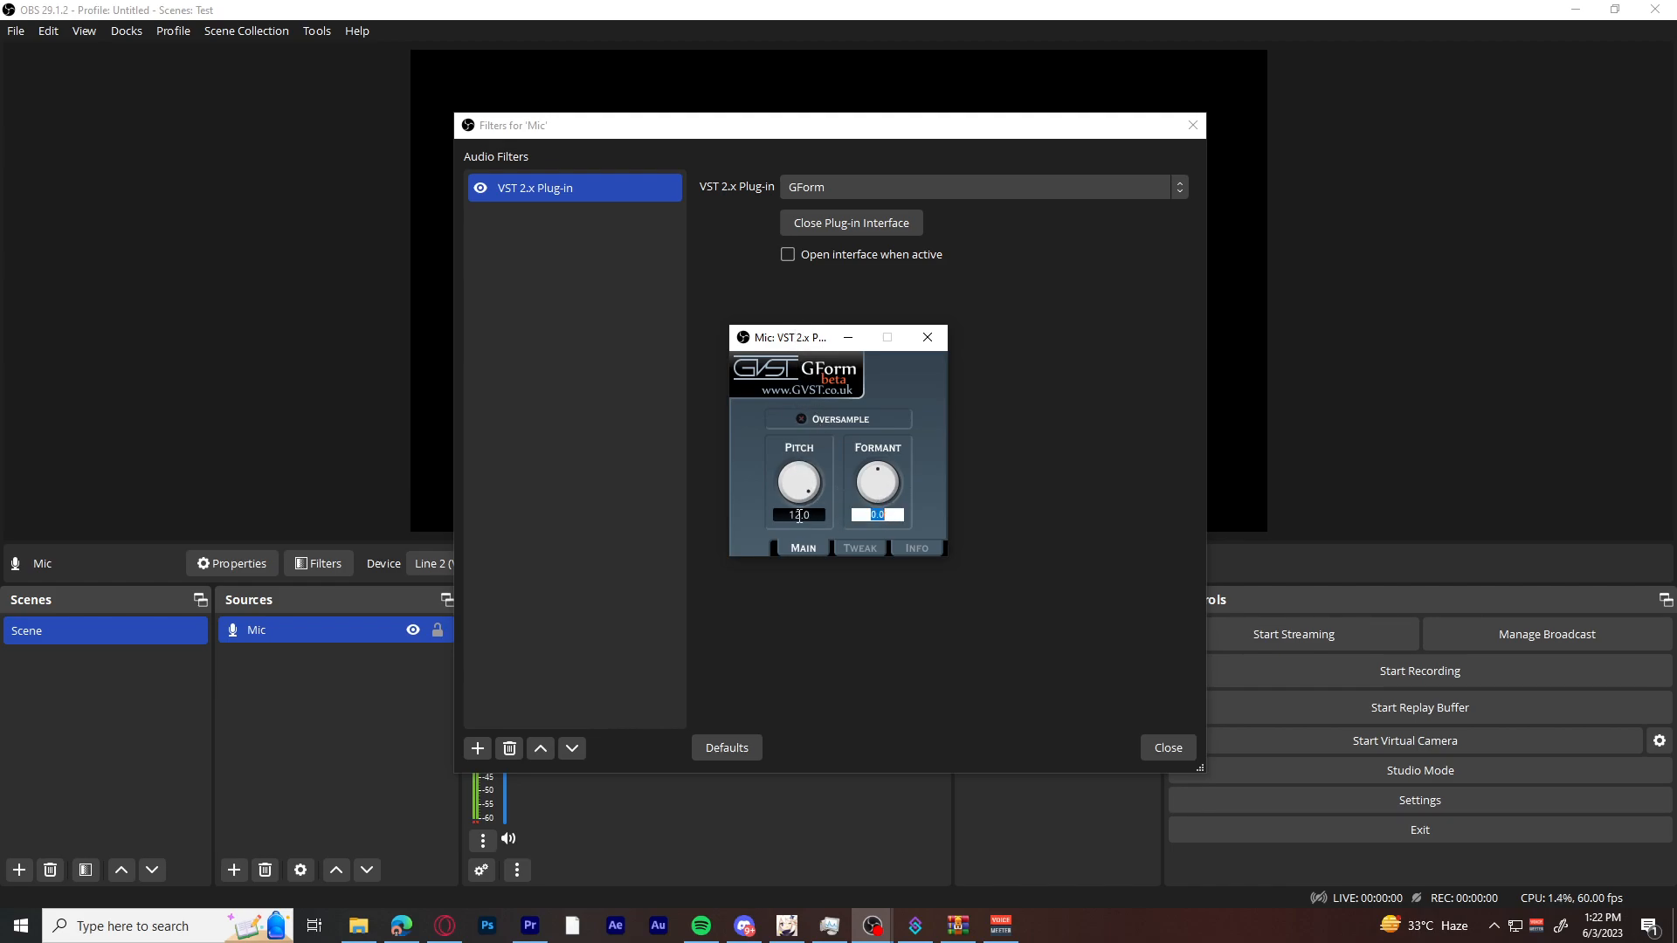
text(4)
Adjust the Min Freq and Max Freq of GForm's input pitch detection.
click(860, 547)
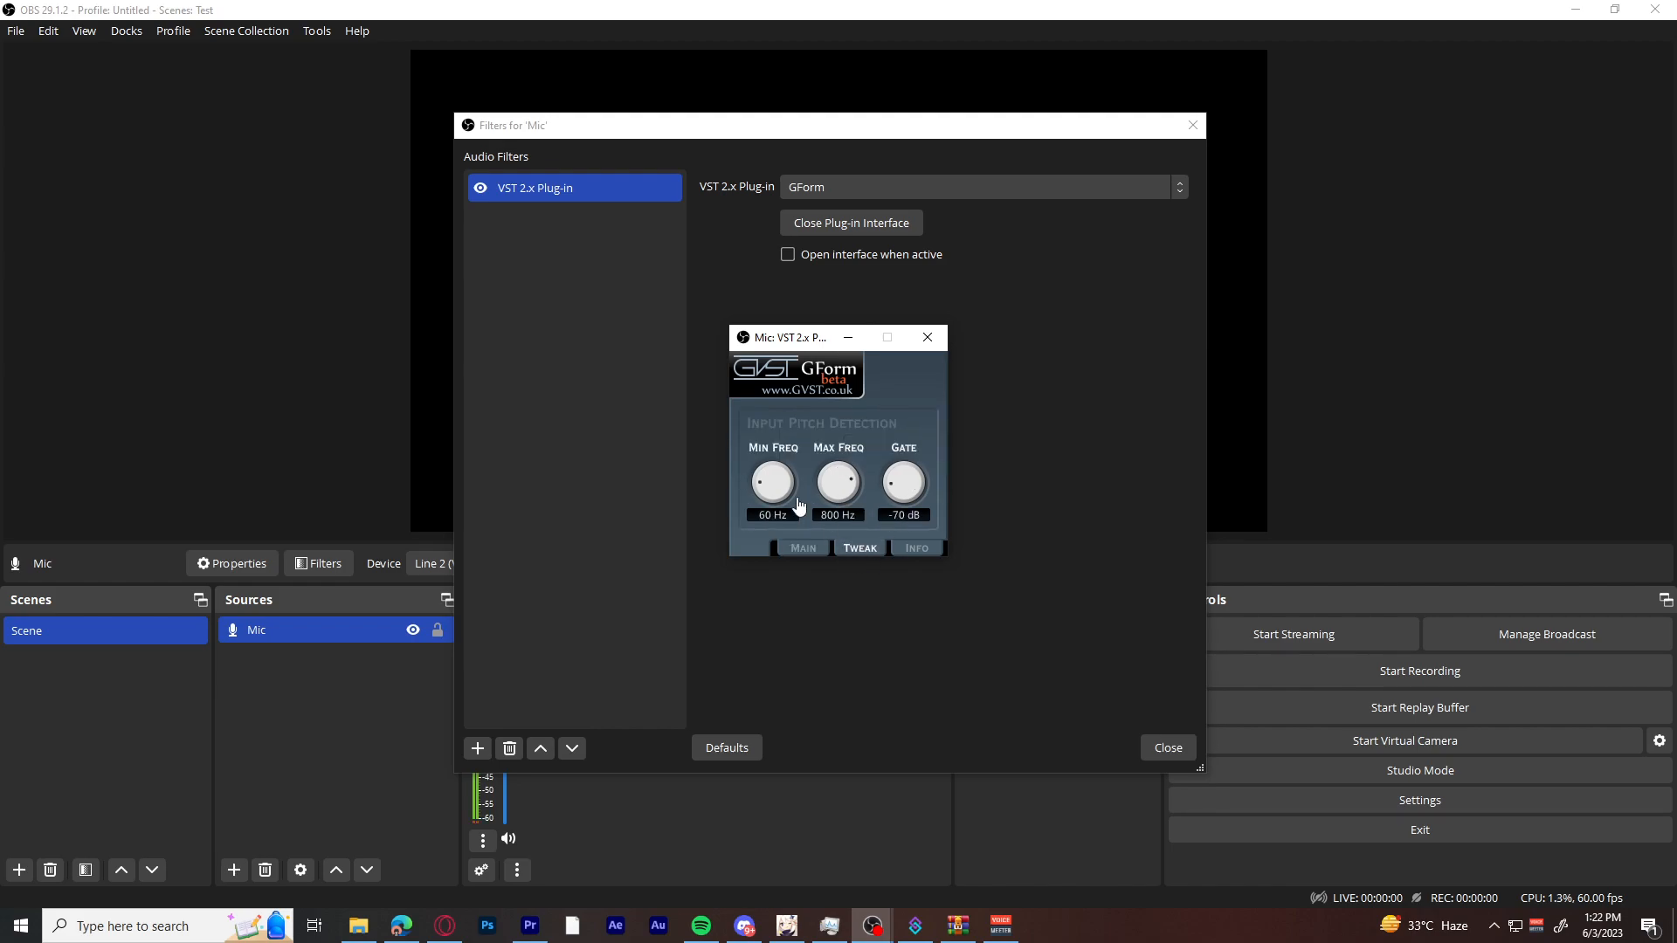
drag(770, 494, 778, 552)
drag(846, 493, 856, 426)
Close the GForm interface and turn the Mic's VST 2.x Plug-in filter off and back on.
click(926, 338)
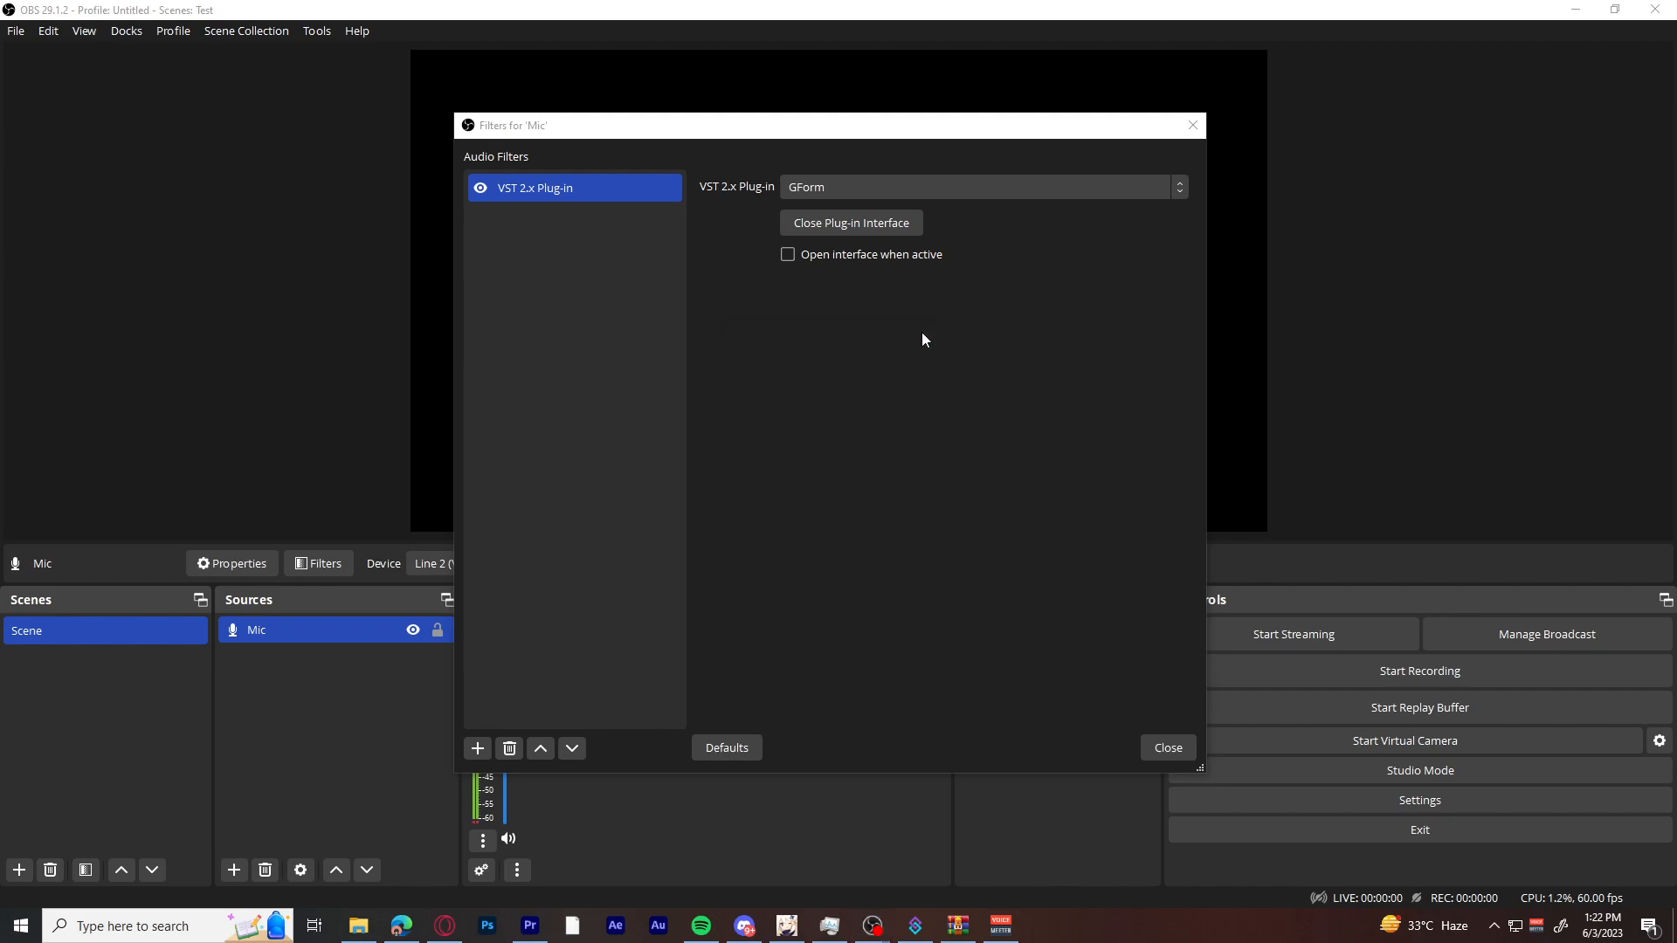
click(481, 187)
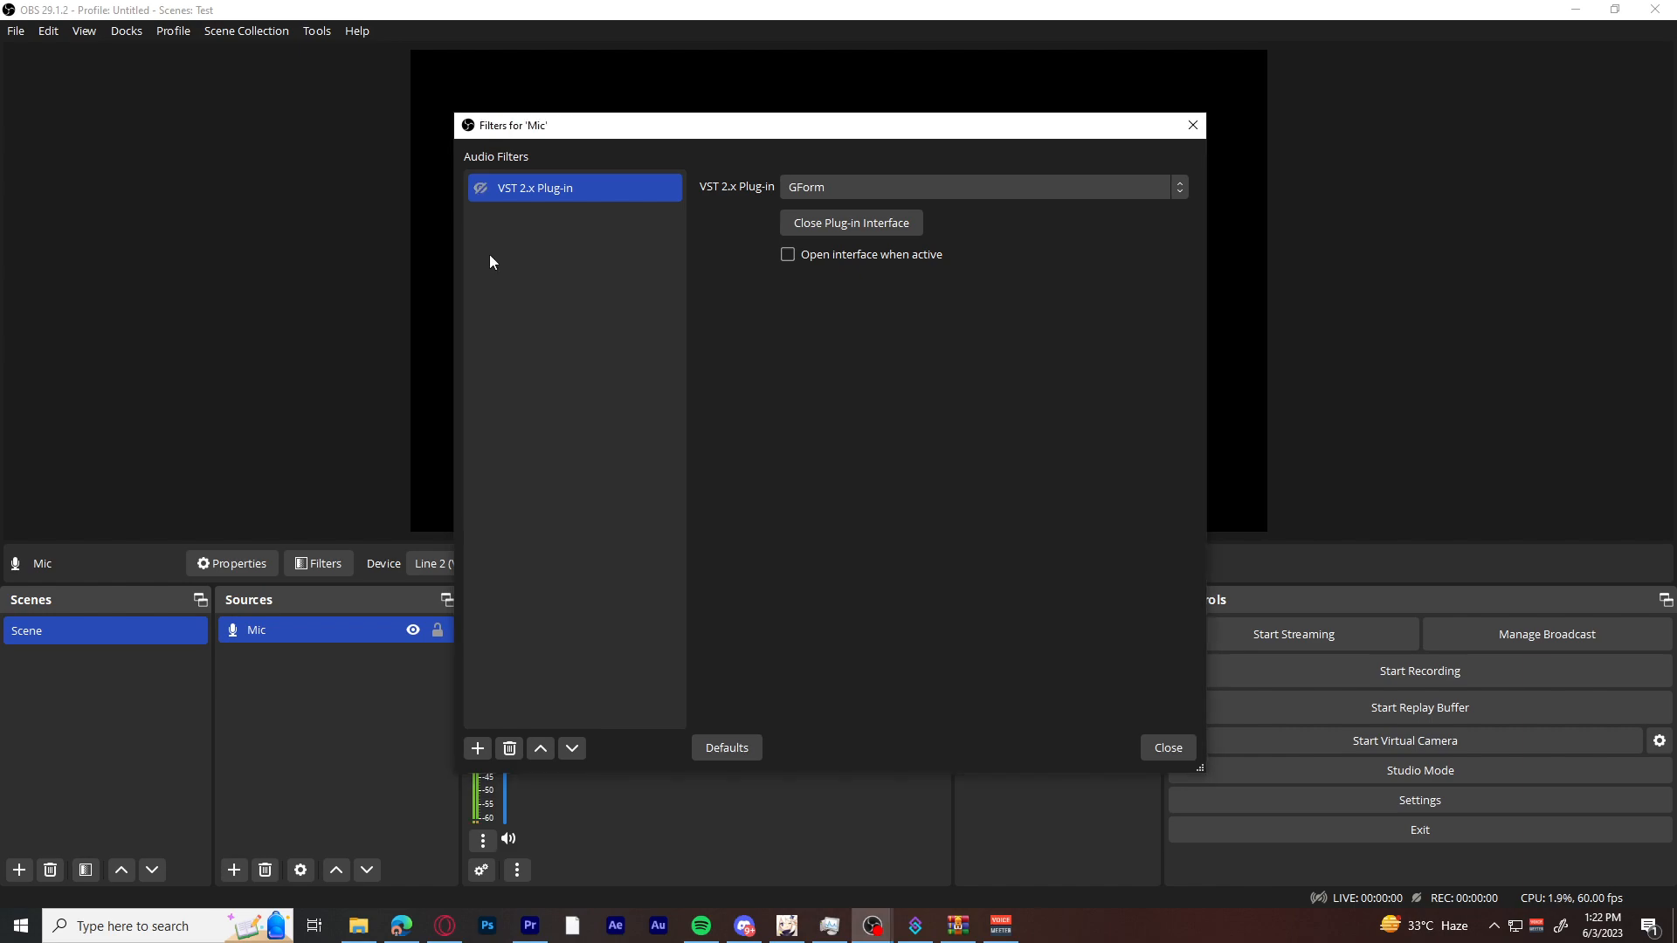
click(479, 188)
Switch to Streamer.bot and examine the filter-state sub-actions of the action between God and Reverb in the Audio Effect [Mic - Main] group.
click(915, 925)
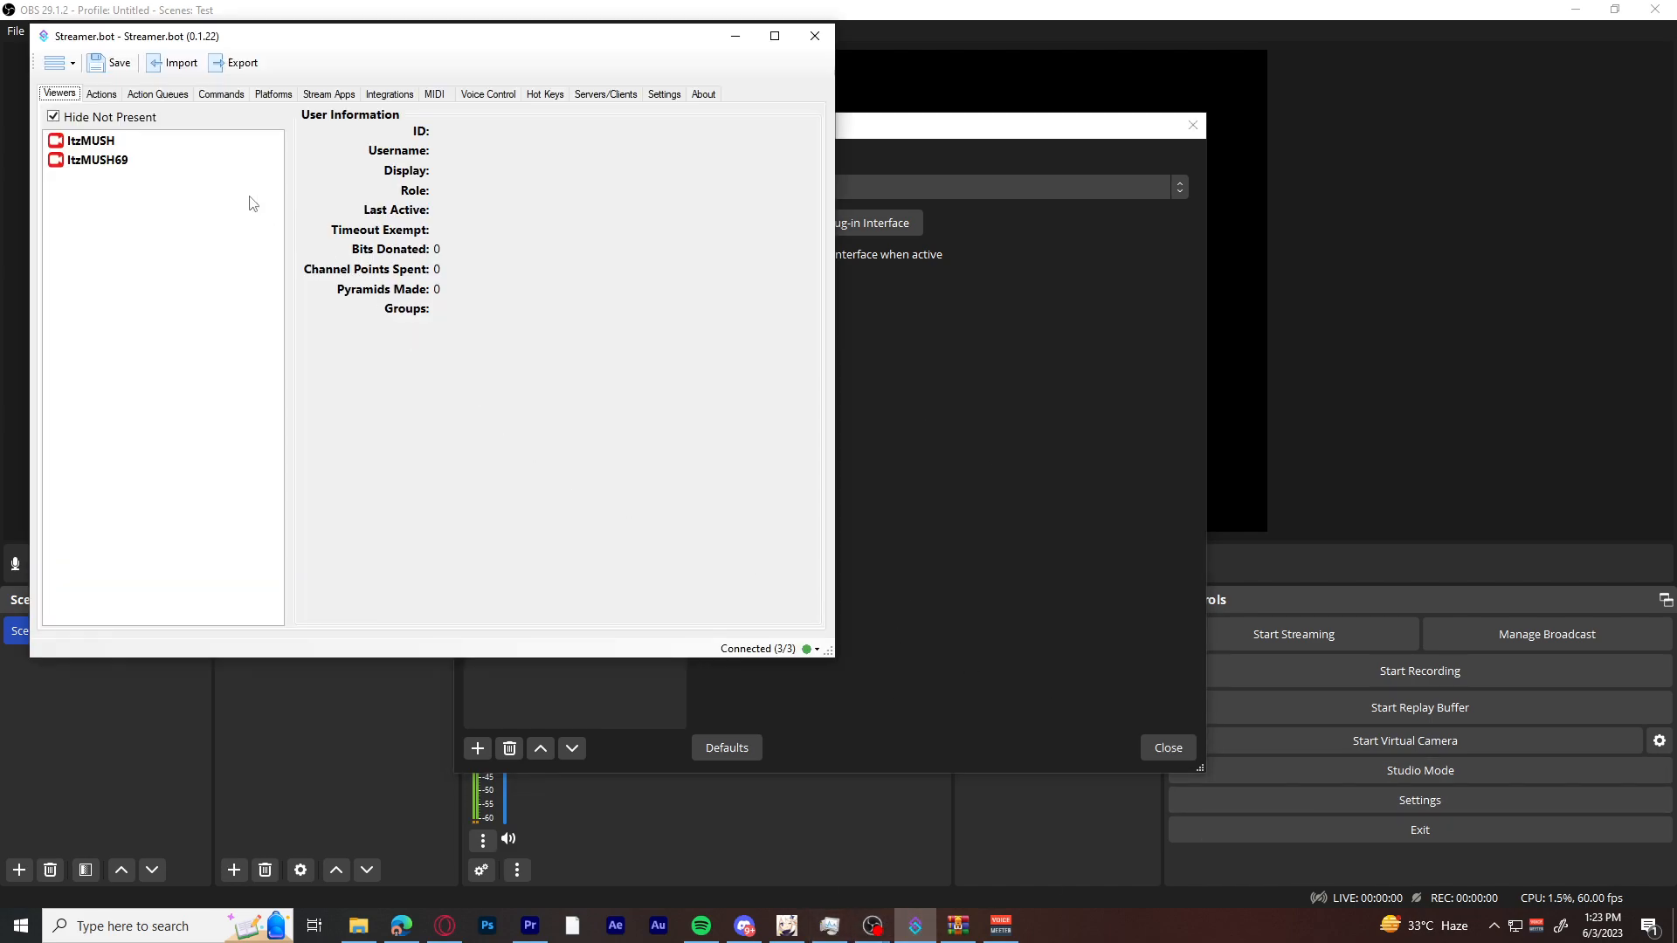
click(101, 94)
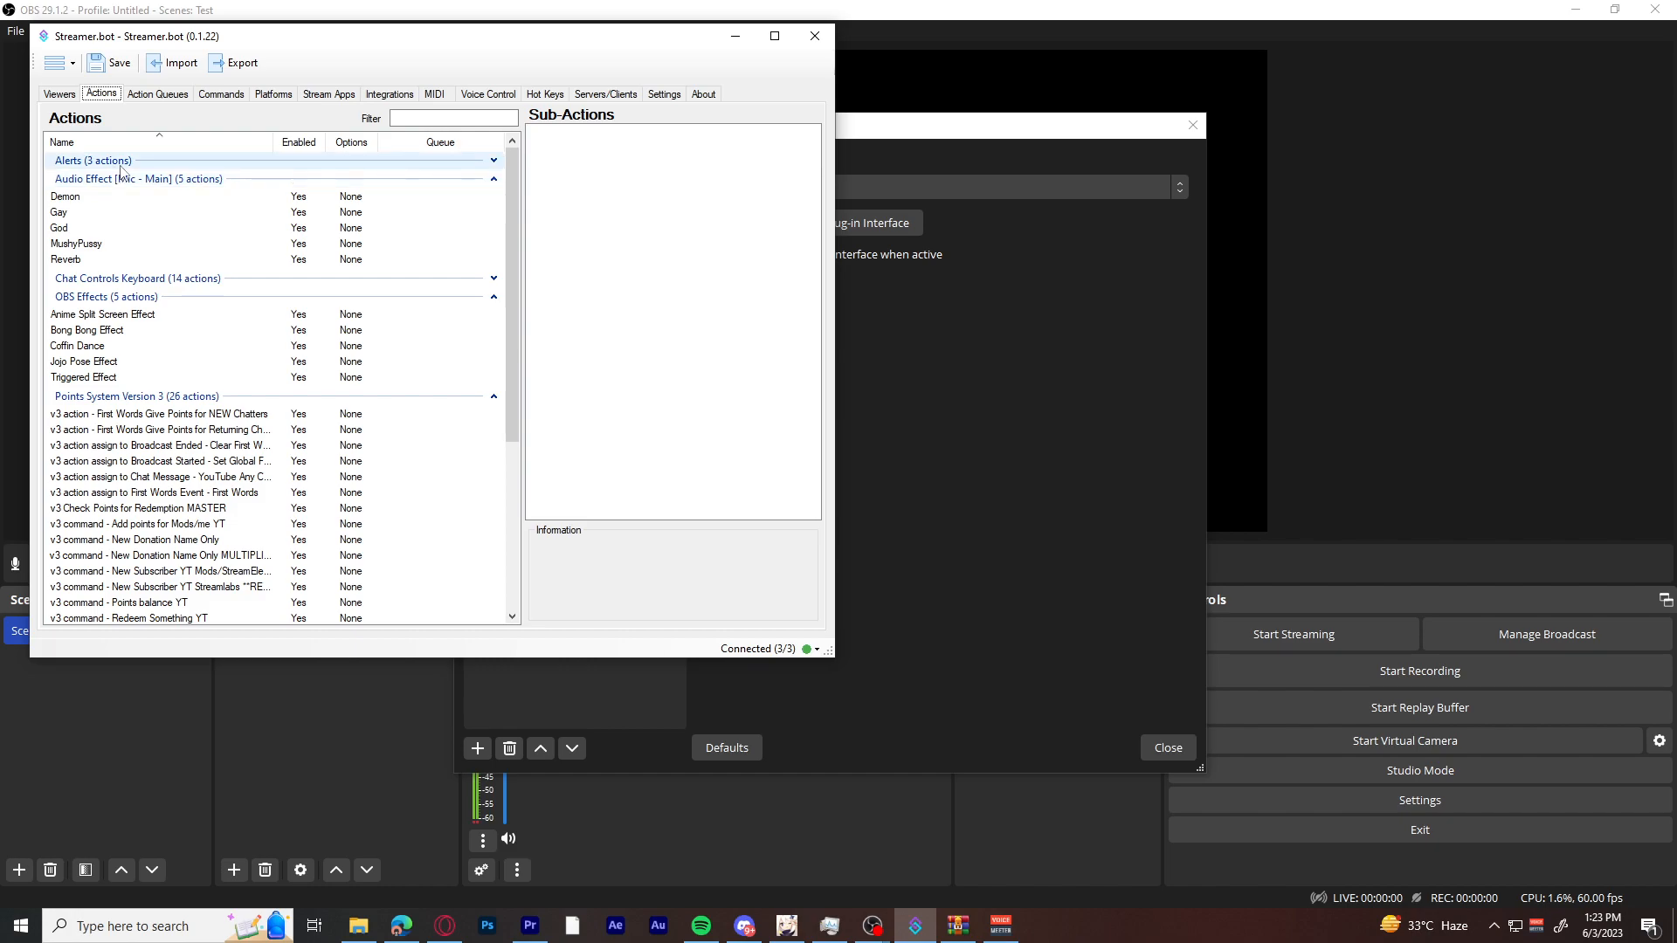
click(98, 250)
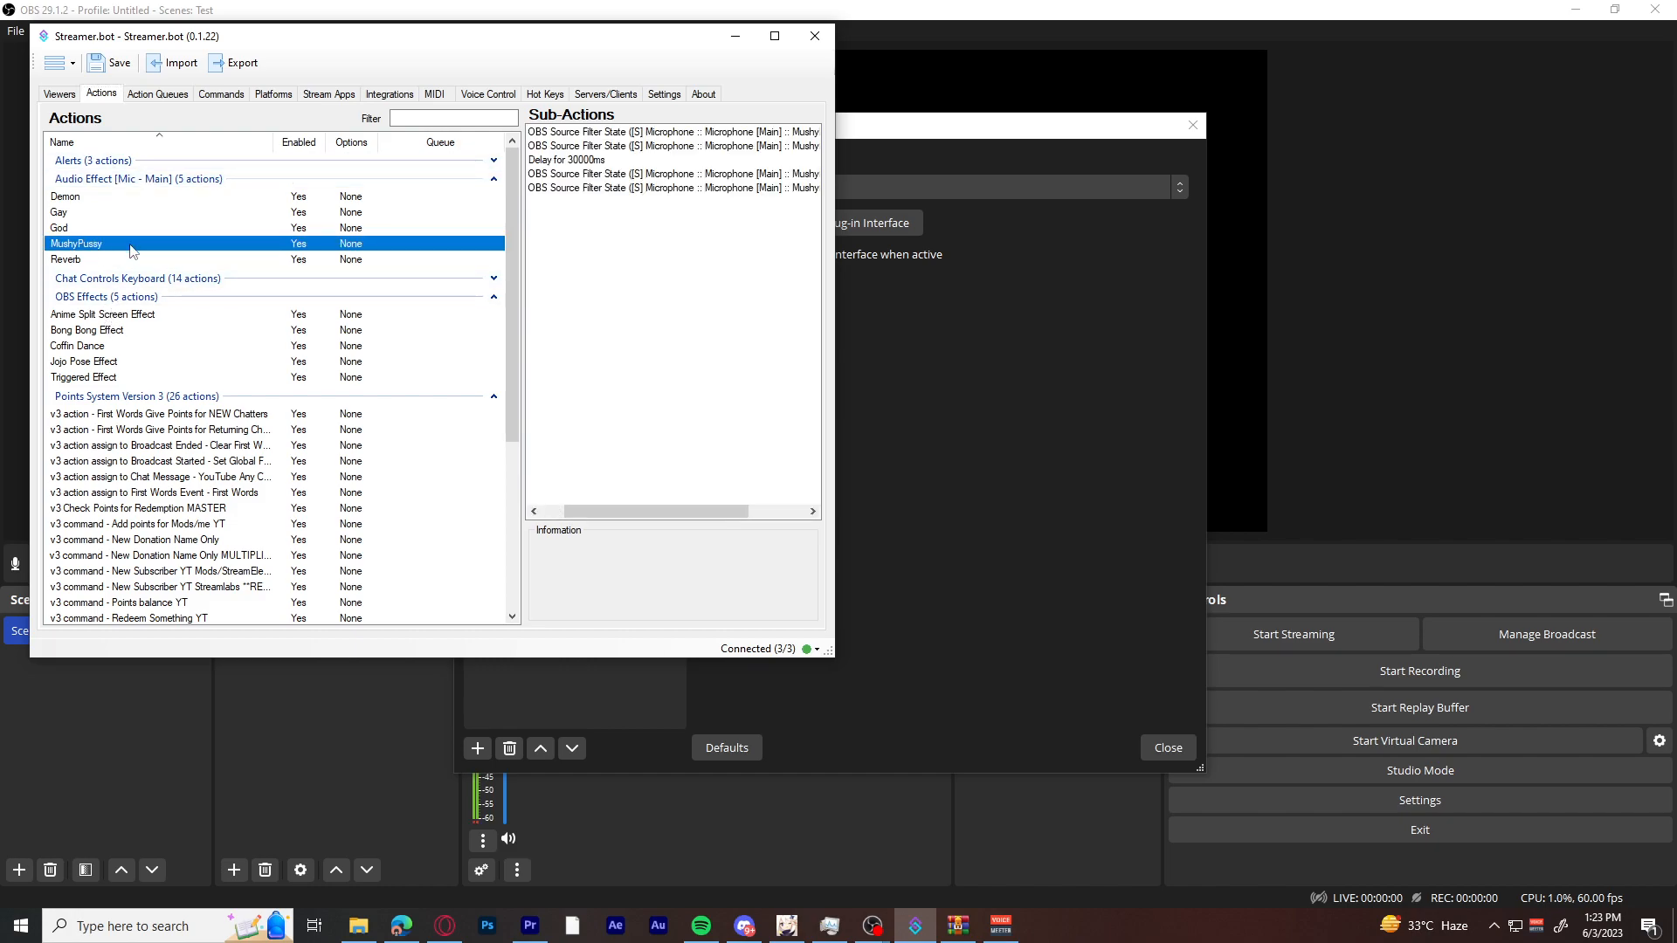
drag(836, 219, 1330, 223)
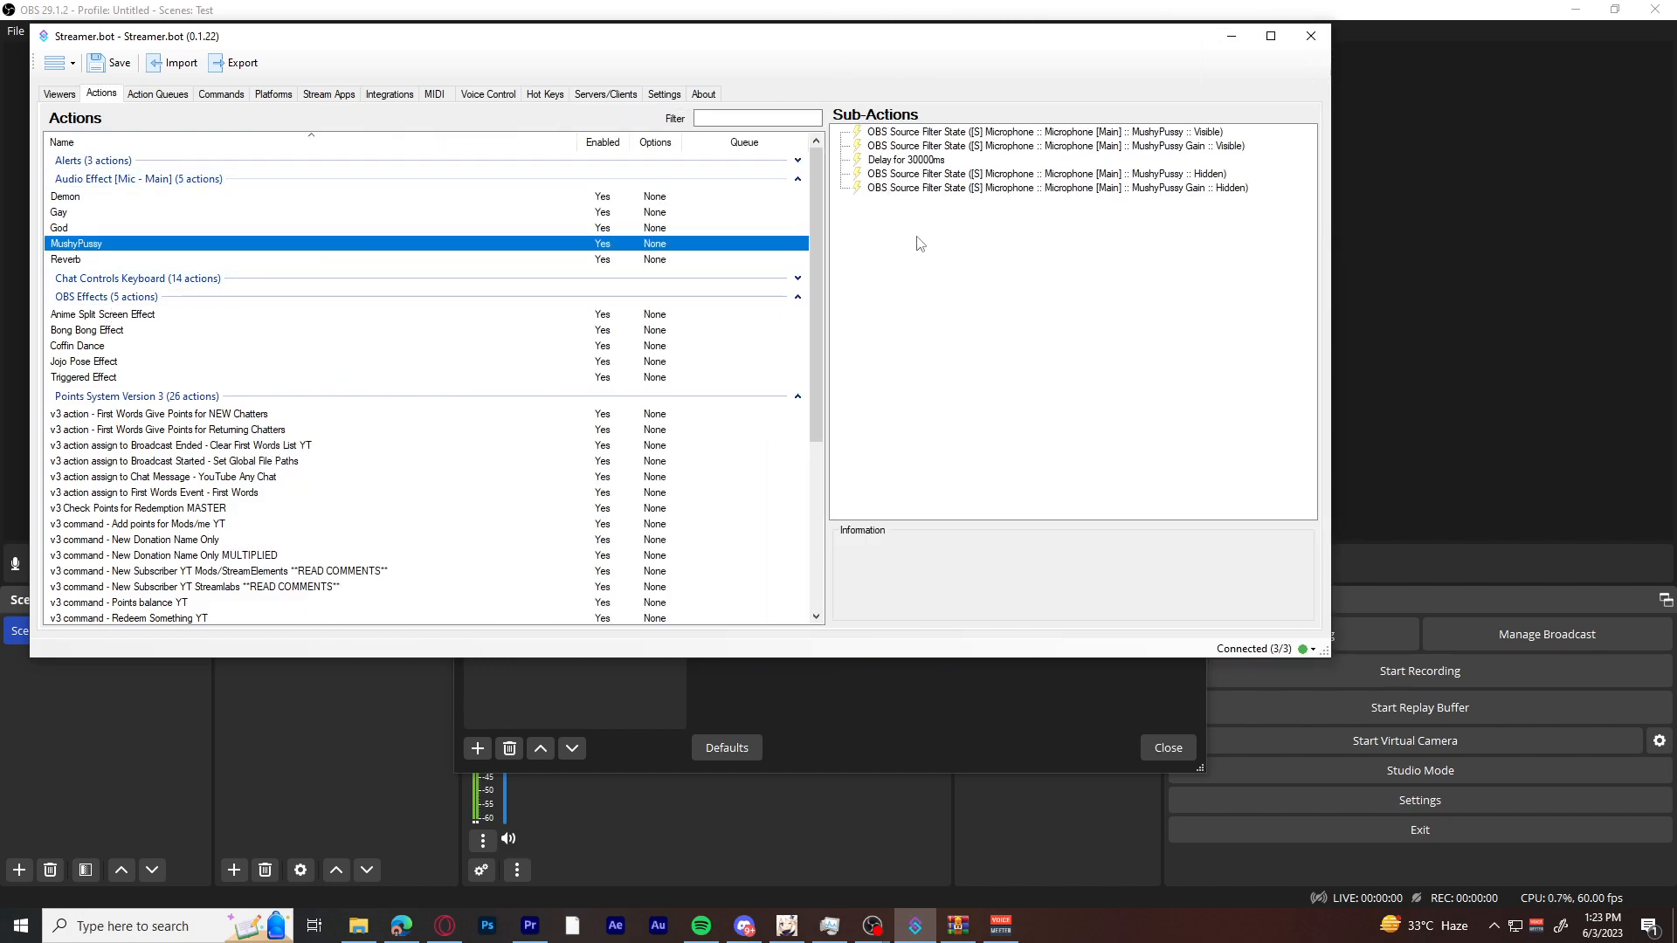
click(955, 145)
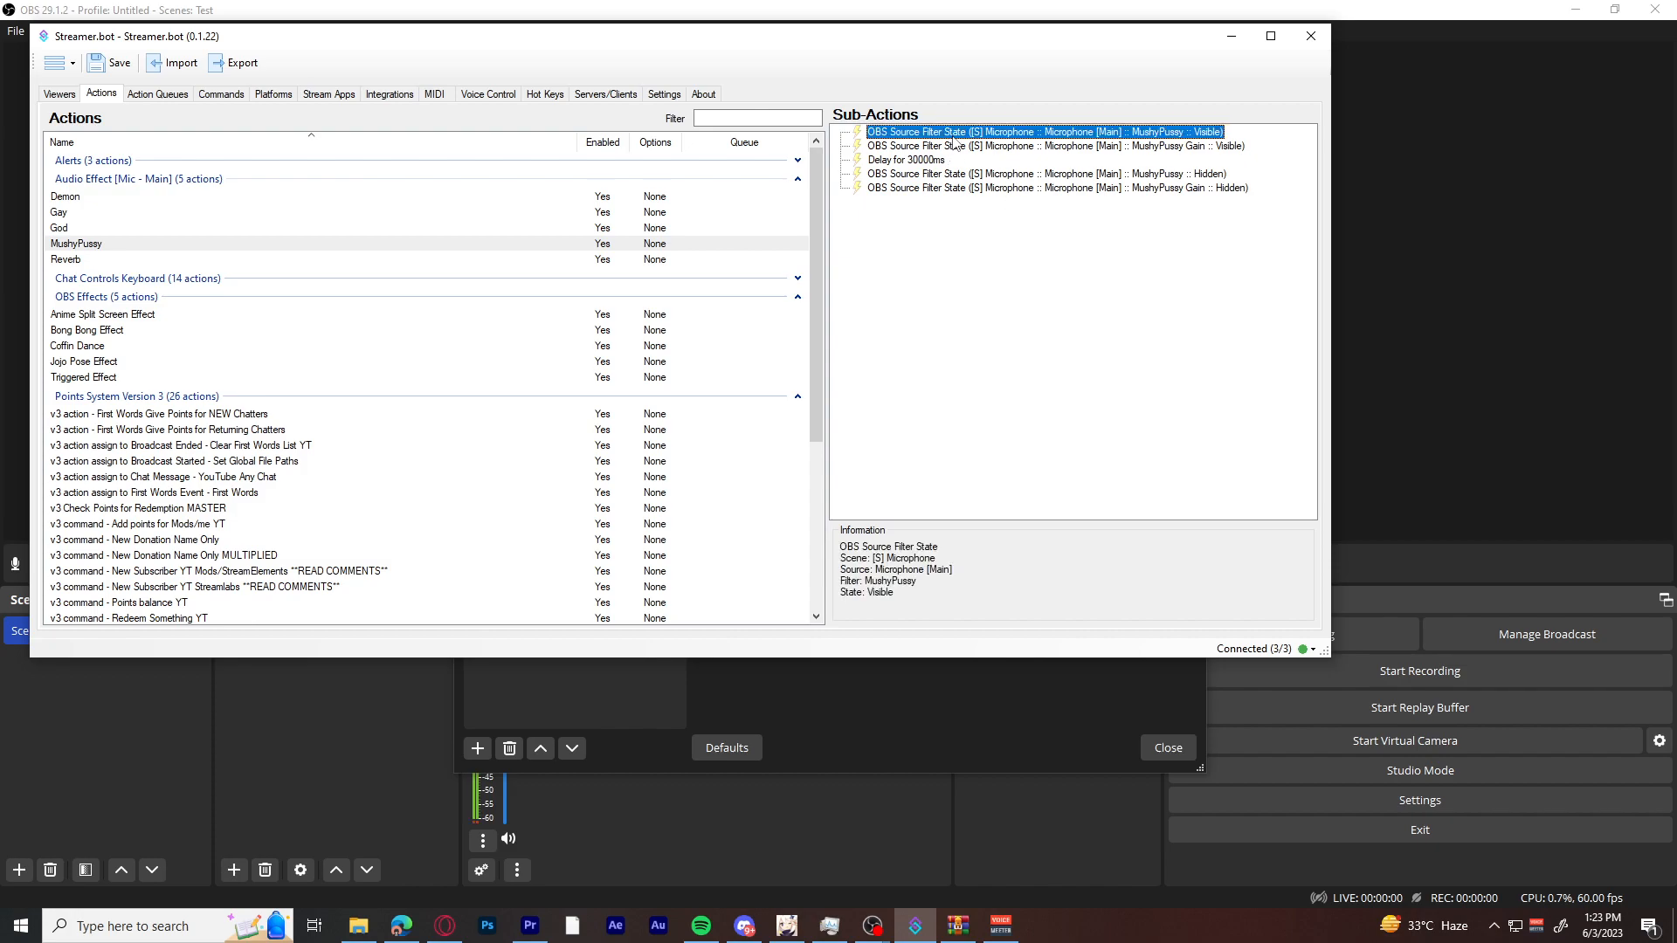
click(974, 178)
click(998, 191)
click(1075, 243)
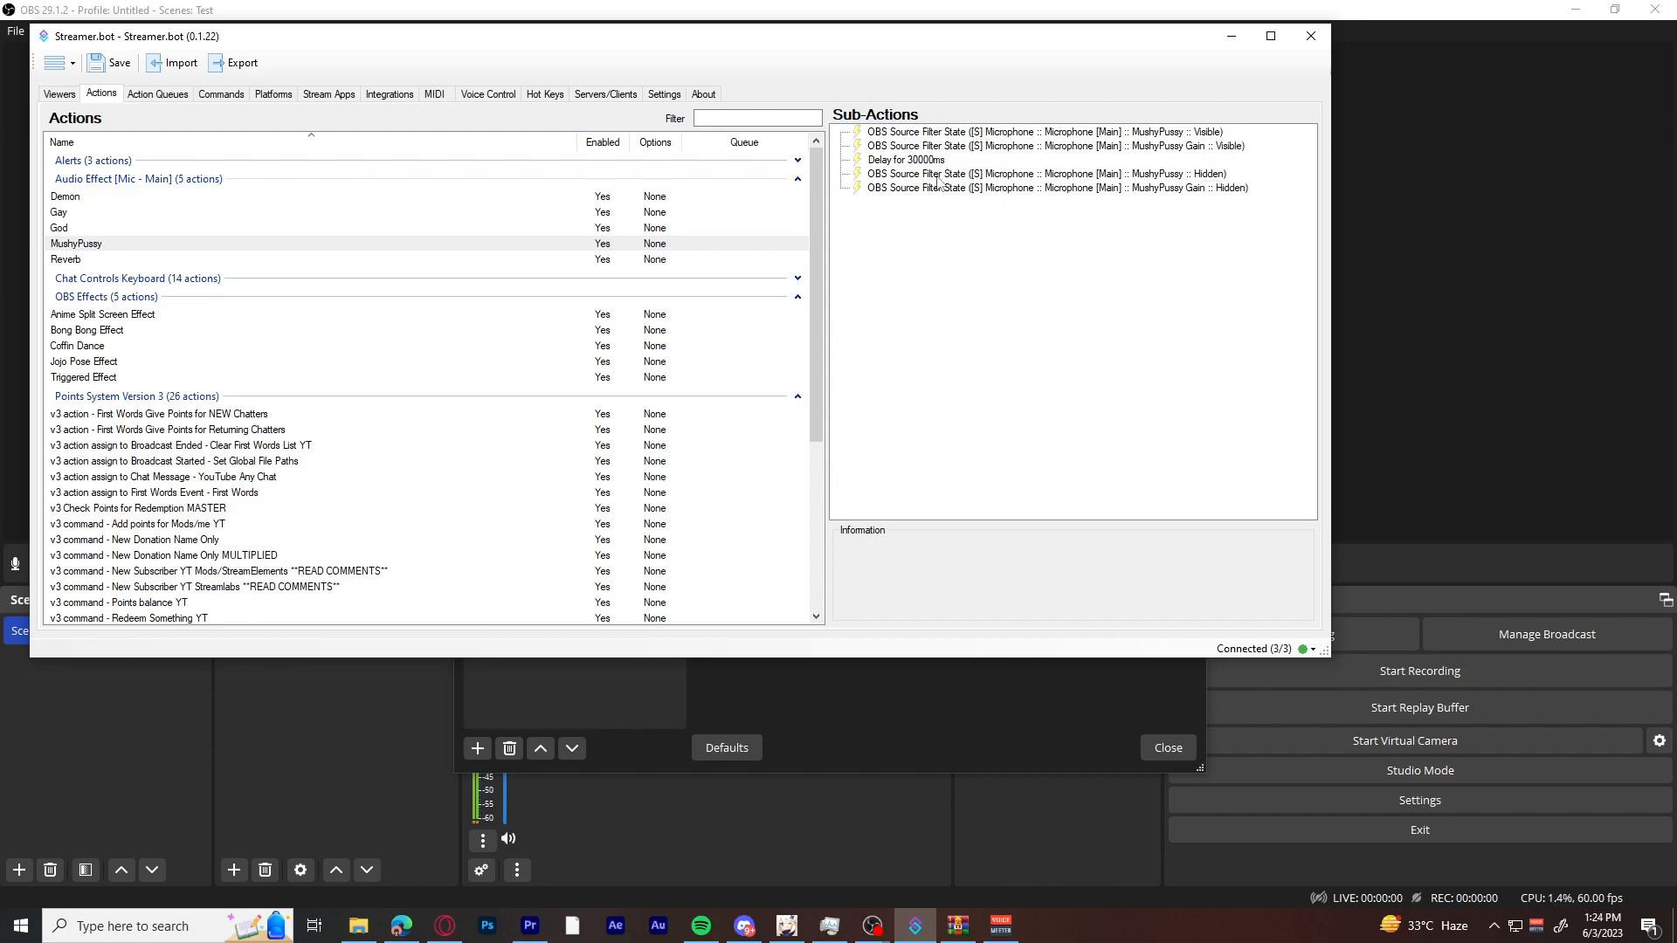